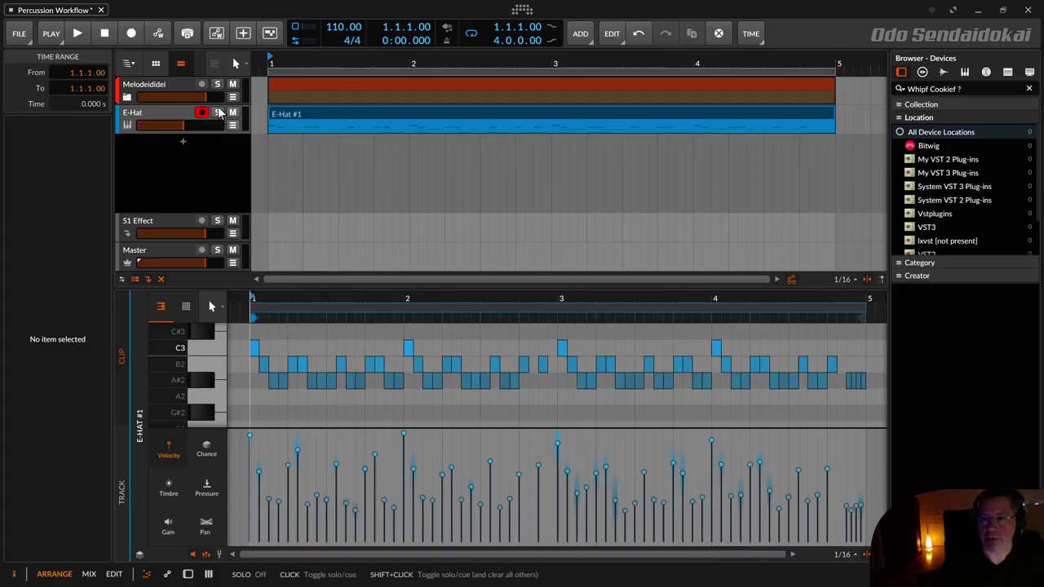
Step: Audition the existing E-Hat #1 hi-hat loop, then delete the clip
click(280, 114)
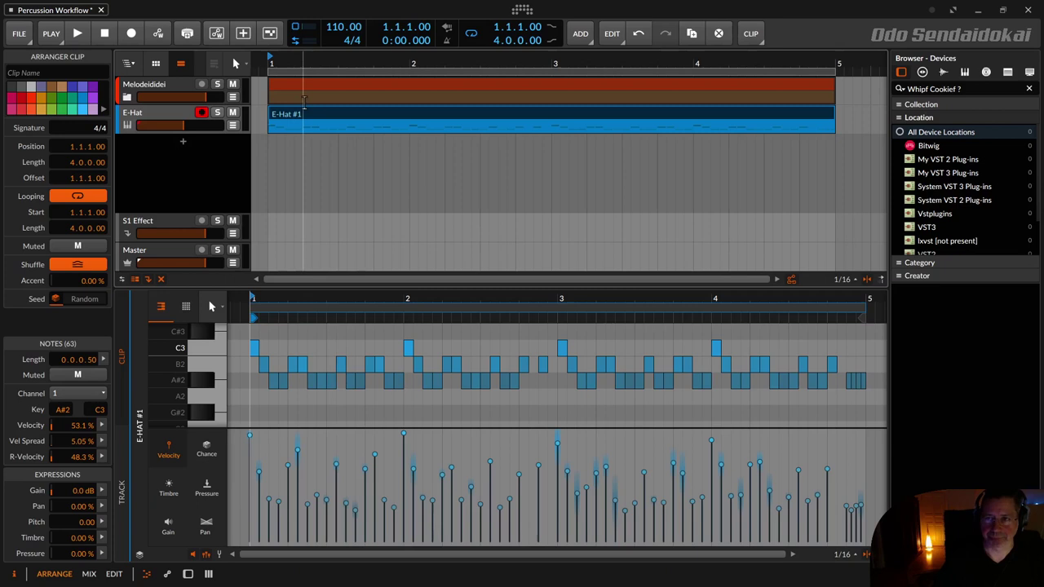
key(space)
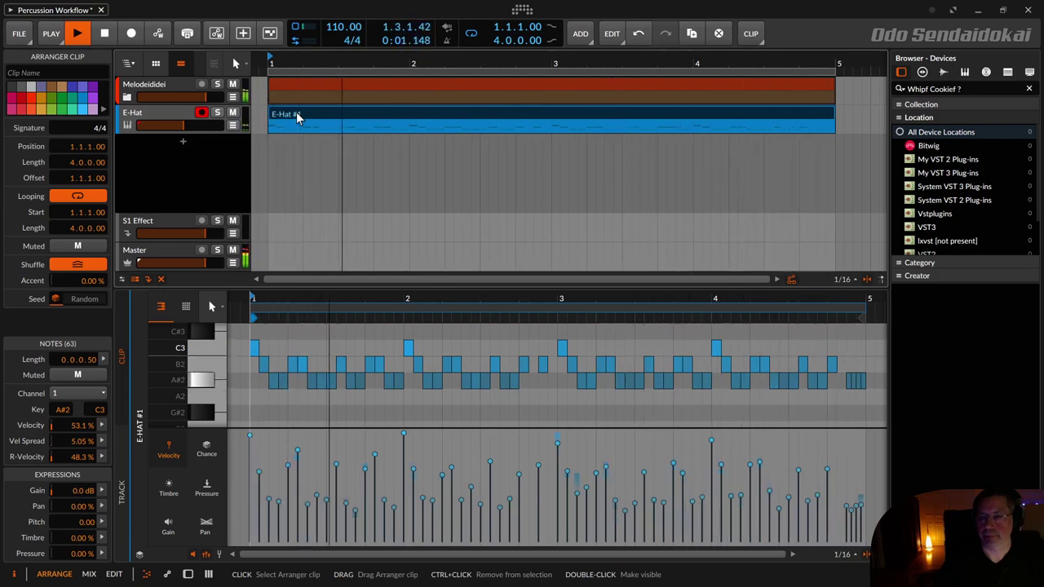
click(100, 33)
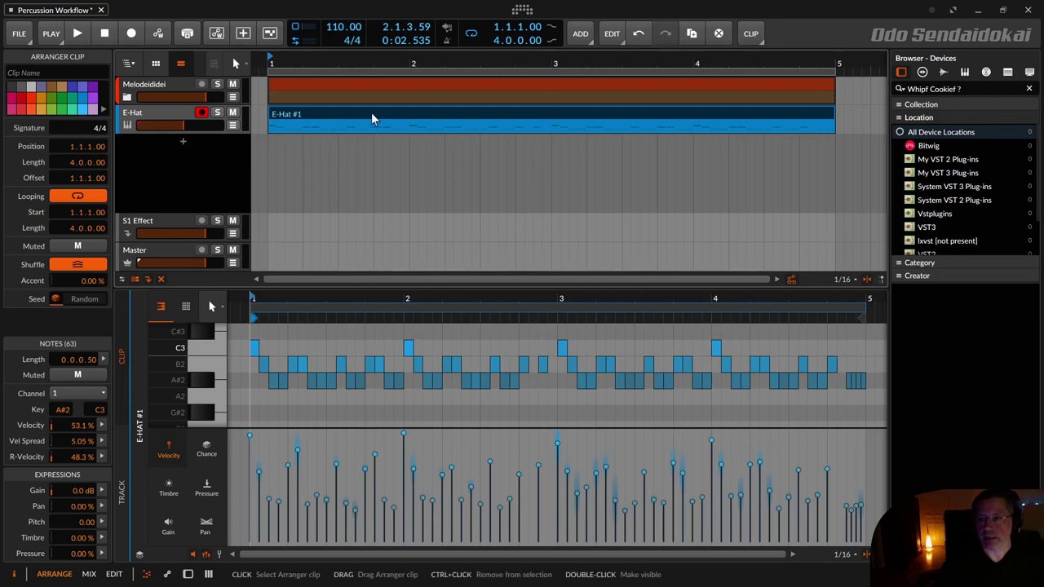
key(Delete)
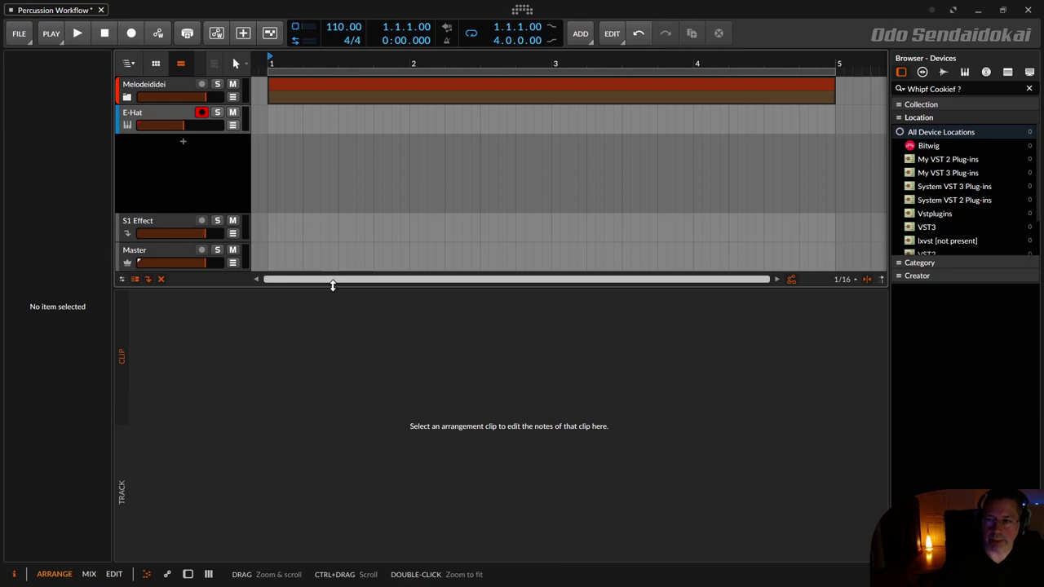
Step: Enlarge the track area and show the E-Hat instrument in the device panel
drag(331, 288, 335, 379)
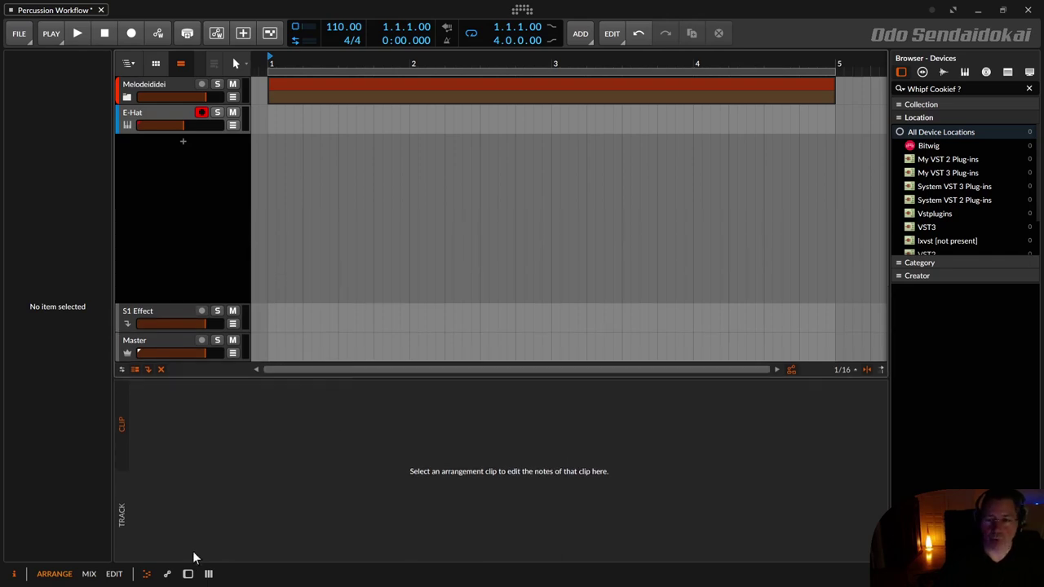
click(188, 575)
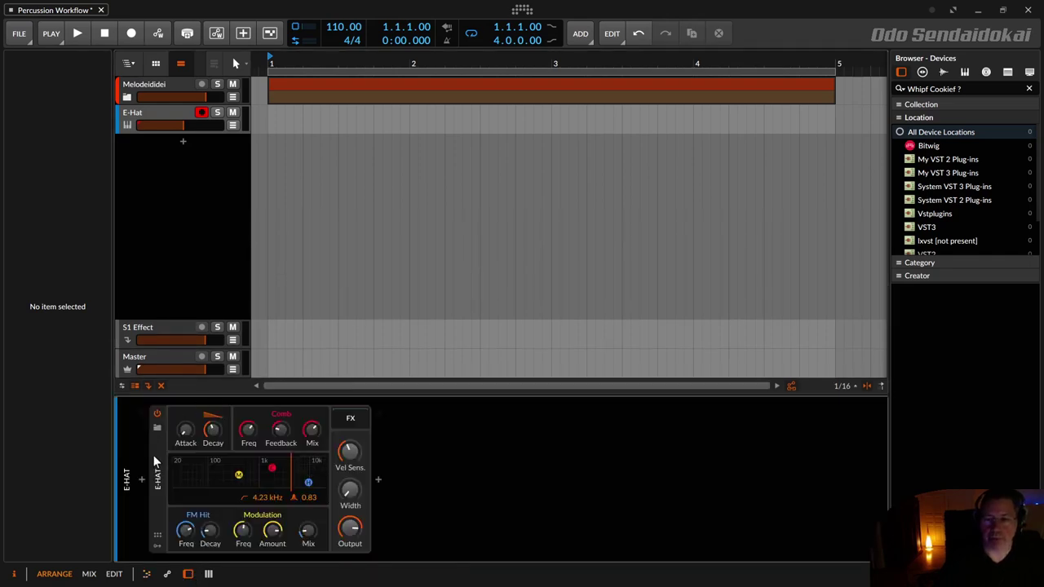
click(156, 452)
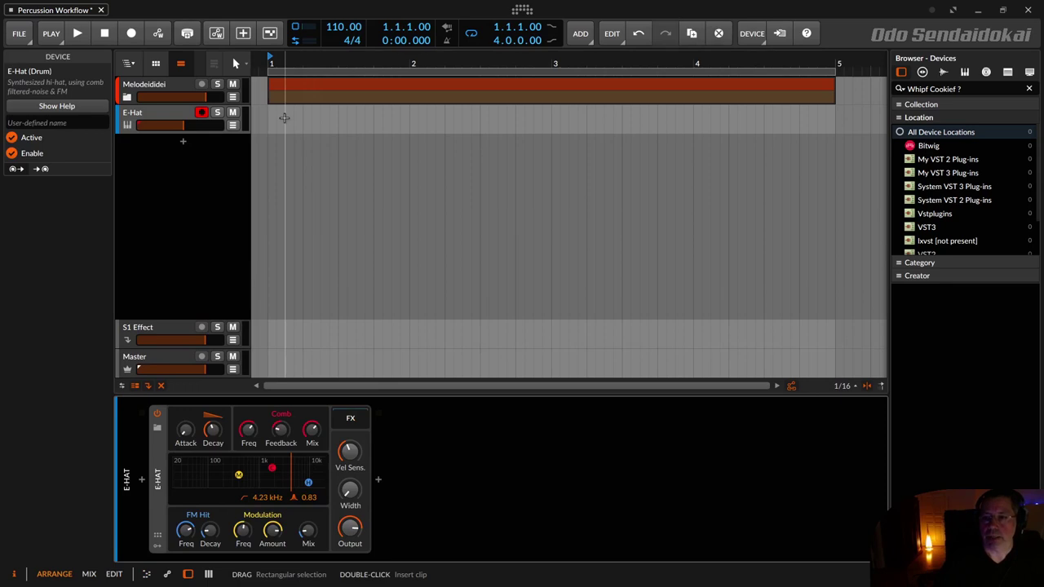
Step: Draw a new clip at bar 1, trim it to one beat, and loop it to bar 5
double_click(281, 120)
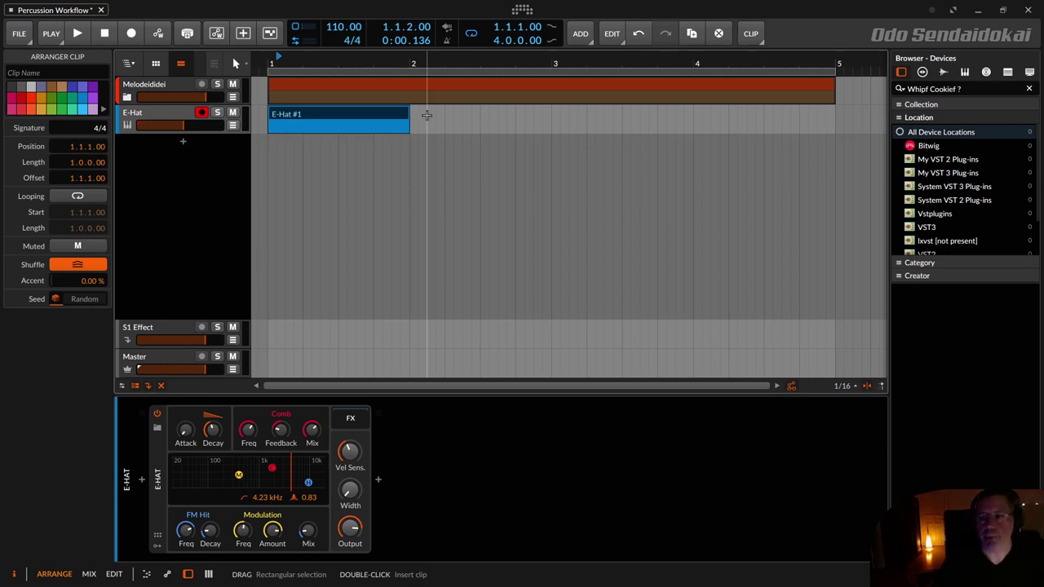
drag(409, 120, 299, 120)
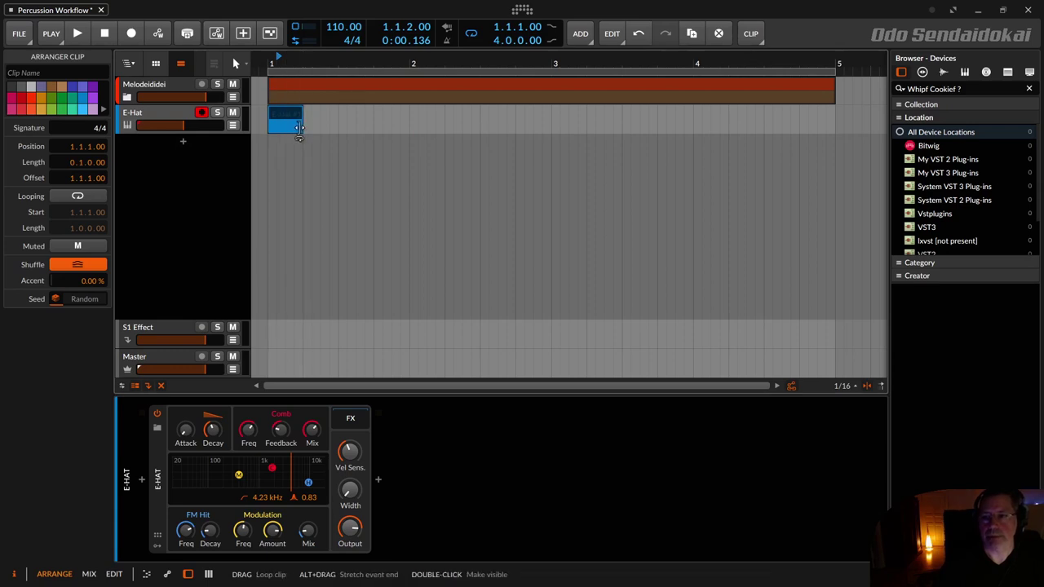
drag(298, 127, 835, 128)
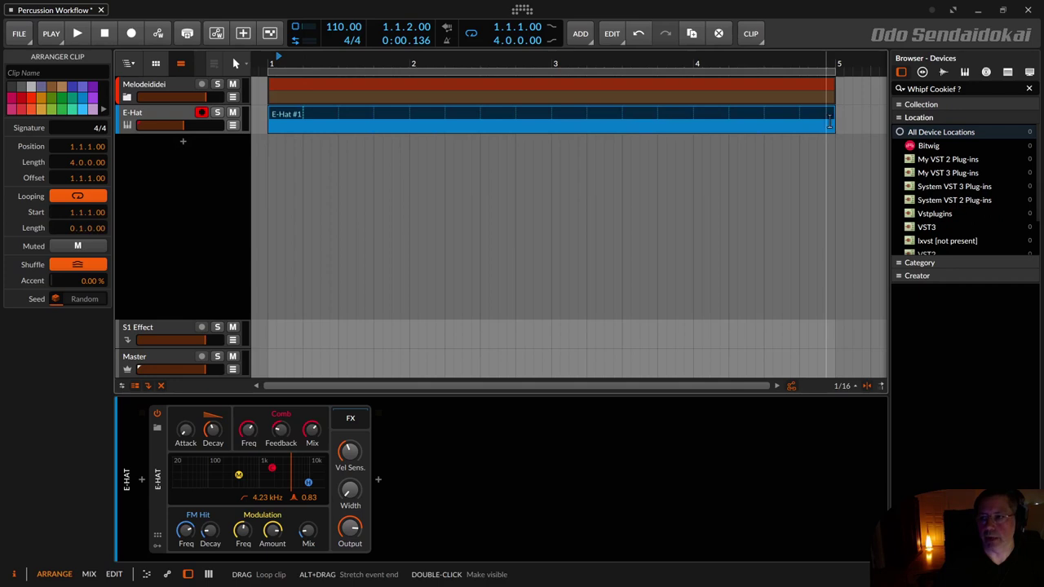
Step: Open E-Hat #1 in an enlarged, zoomed-in note editor with the velocity lane showing
double_click(278, 116)
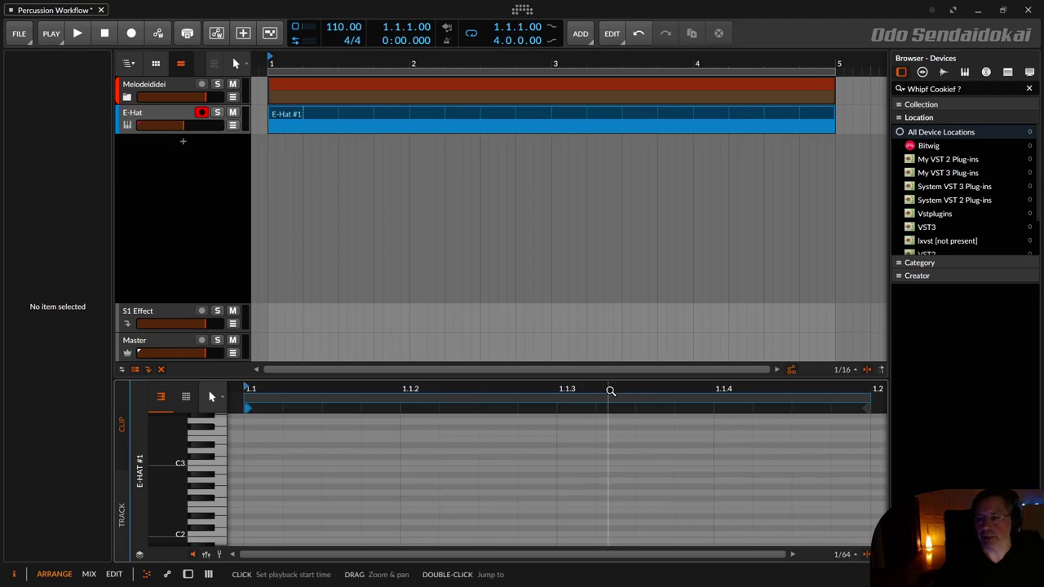
drag(610, 389, 423, 390)
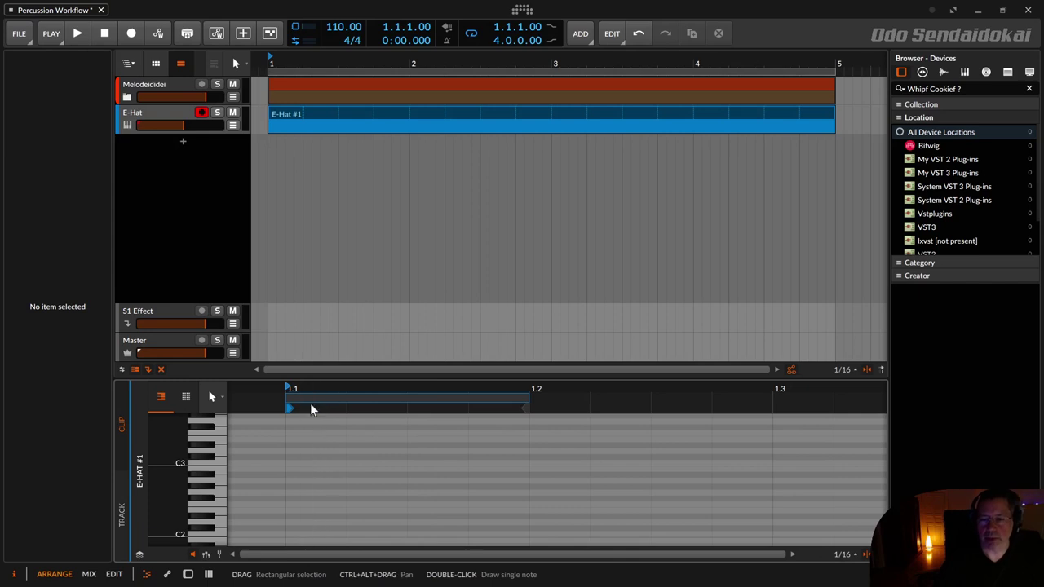
scroll(318, 451, up, 3)
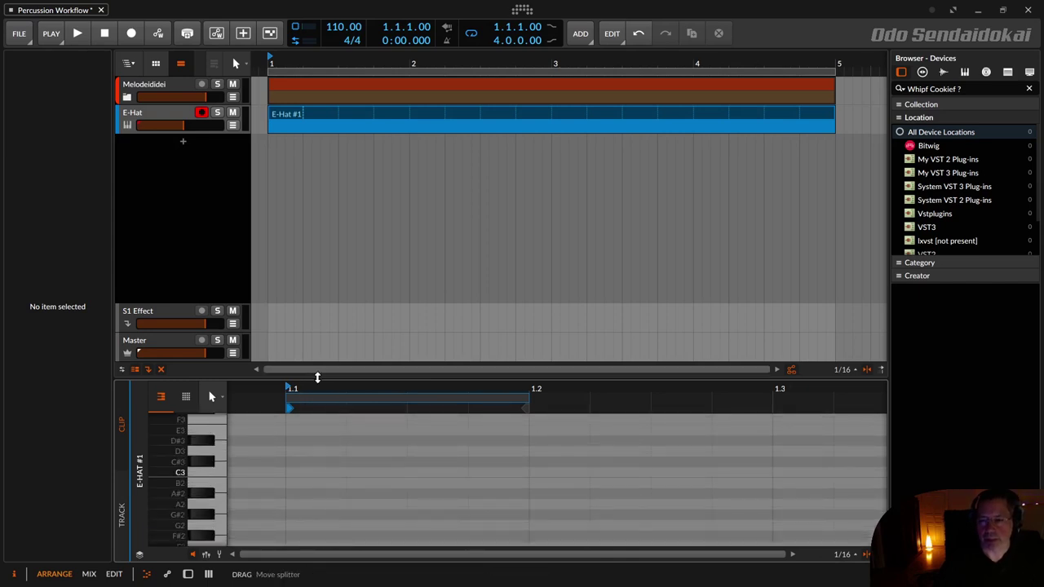
drag(317, 375, 316, 245)
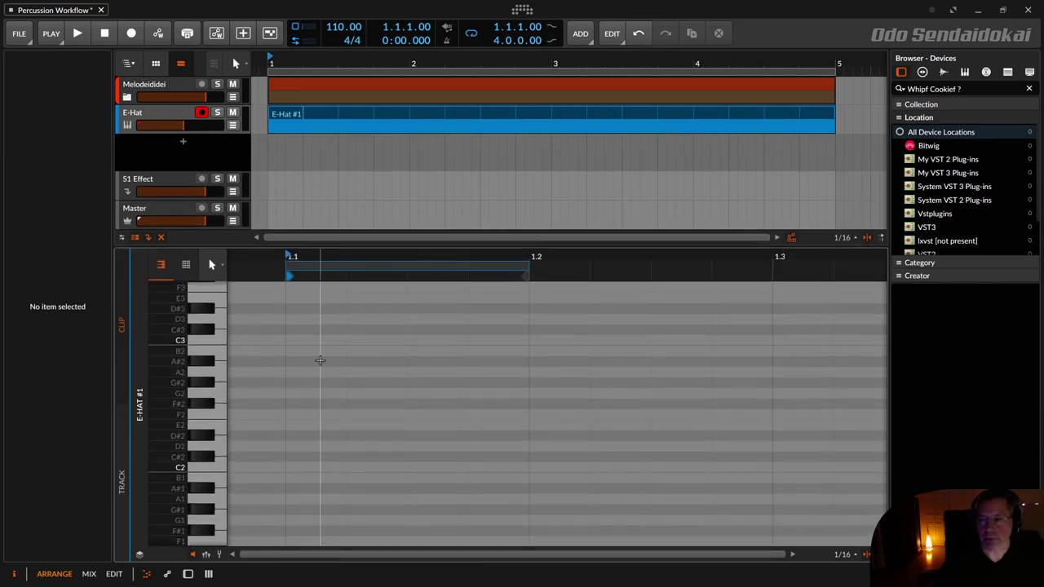
key(super)
click(333, 369)
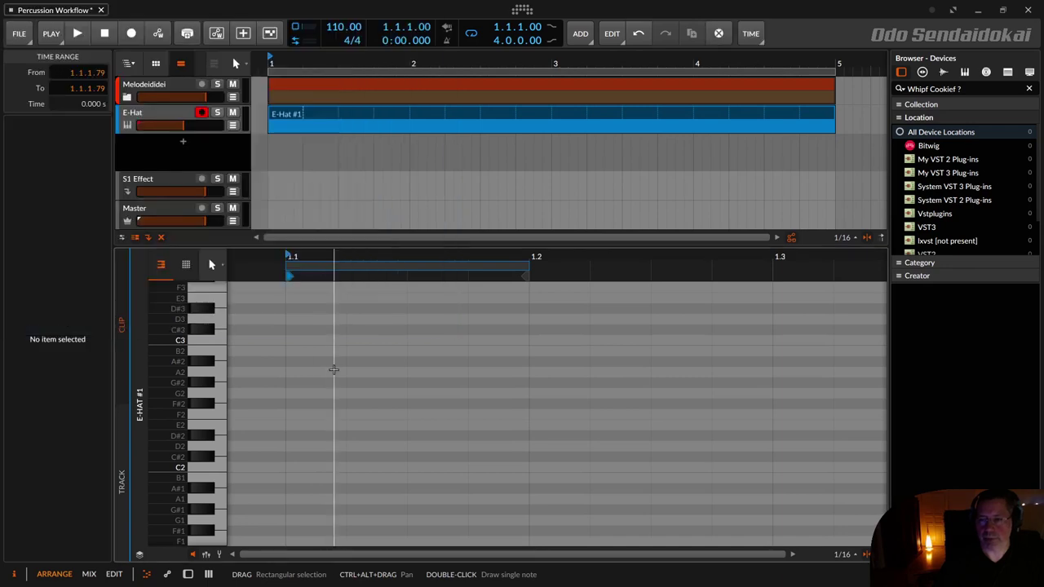
scroll(334, 369, up, 2)
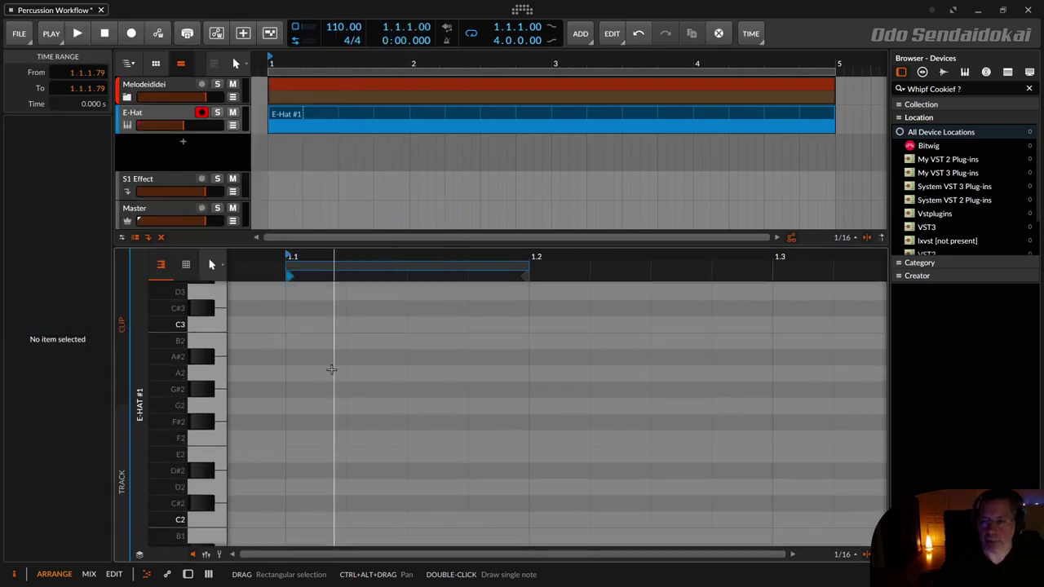
click(207, 555)
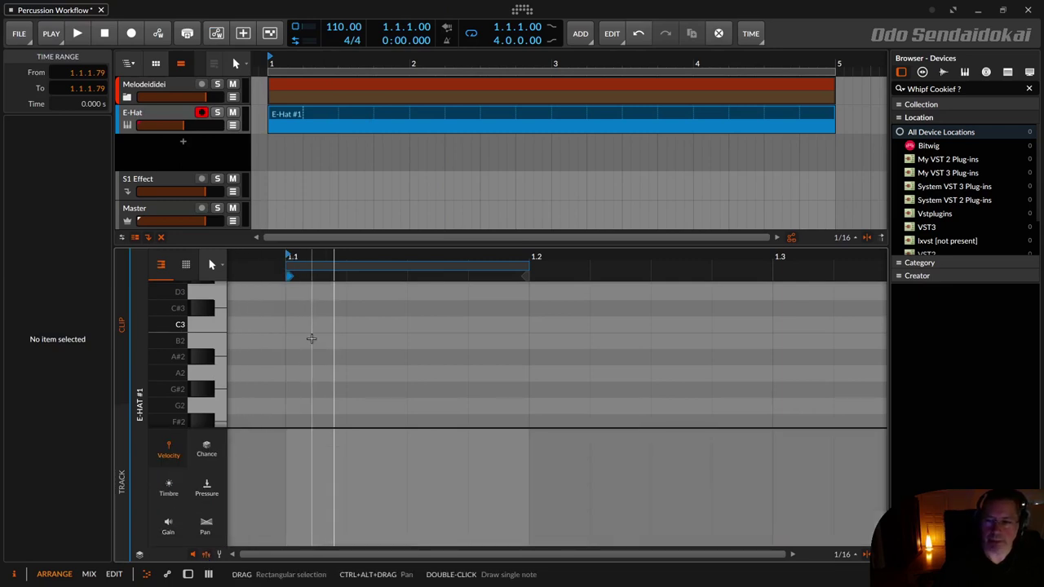
scroll(310, 339, up, 3)
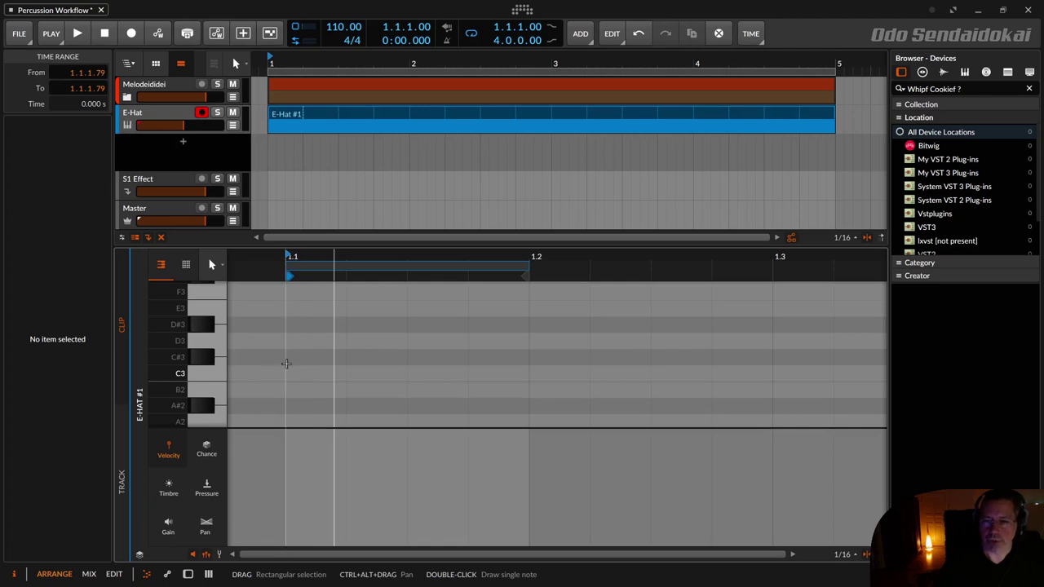
Step: Draw a sixteenth-note C3 at the clip start with 100% velocity
double_click(297, 375)
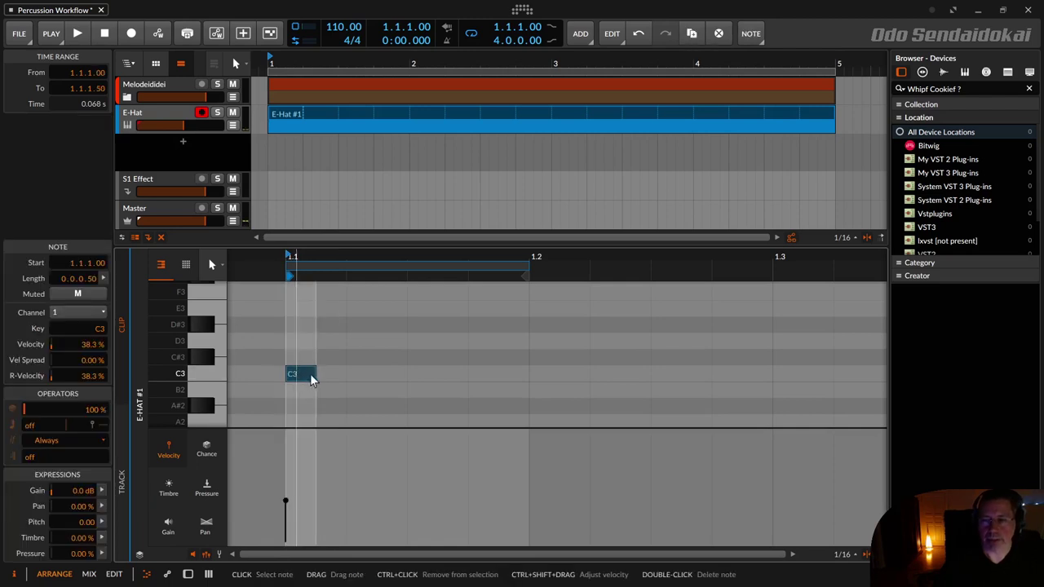
drag(314, 373, 346, 373)
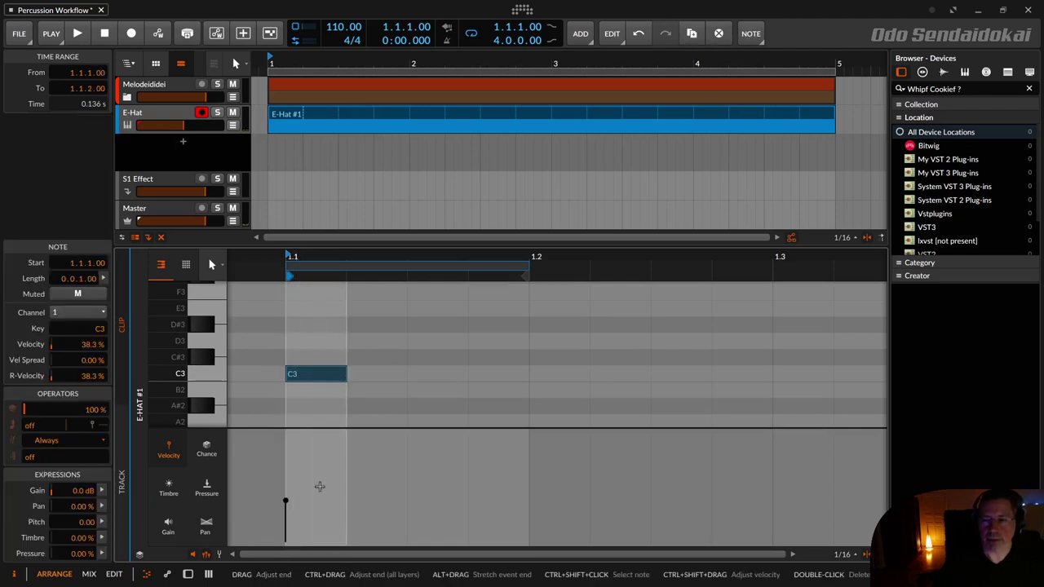
drag(288, 503, 287, 339)
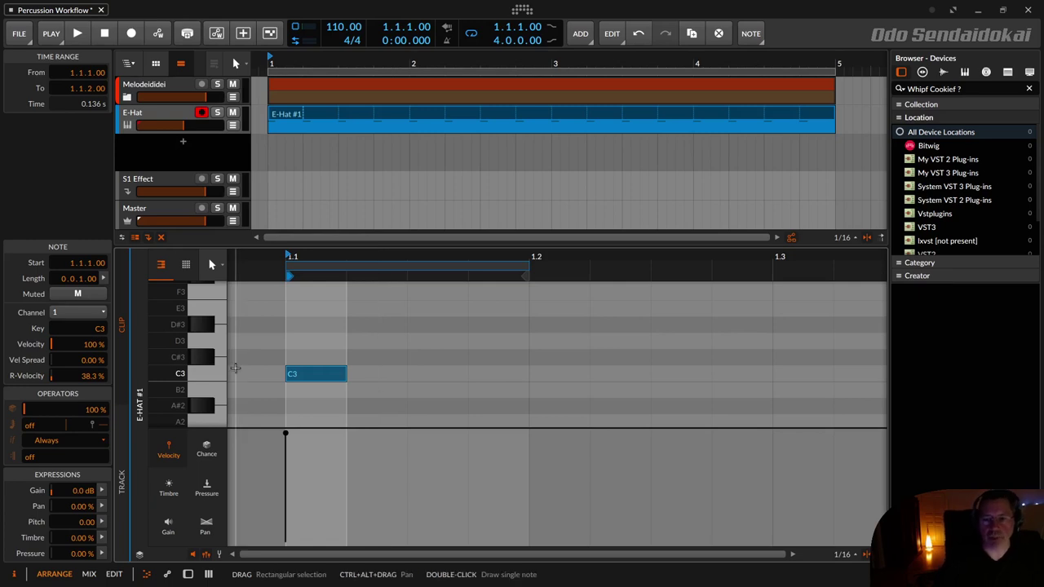
scroll(366, 364, down, 2)
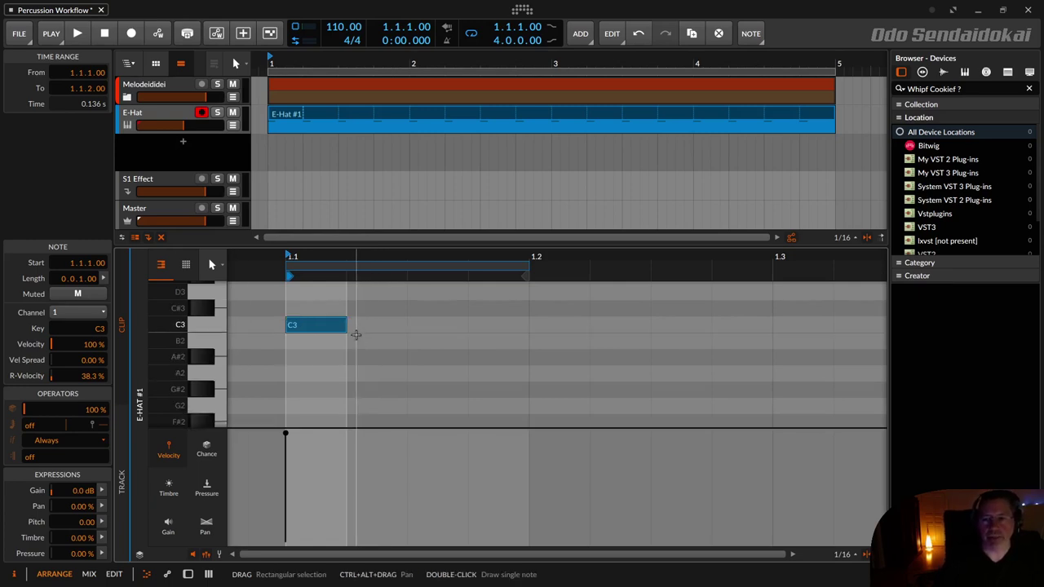
click(366, 351)
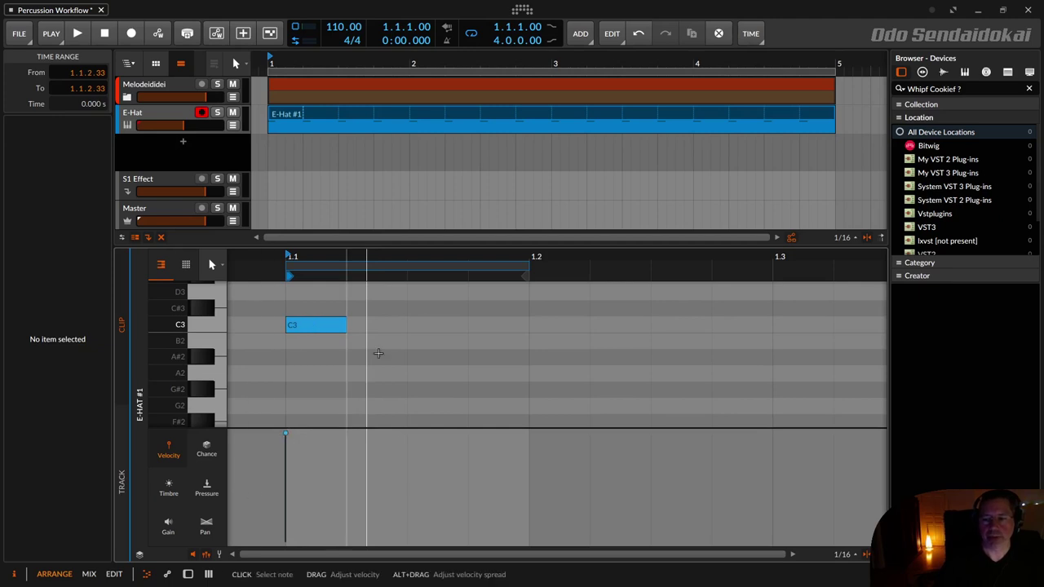
Step: Add a B2 at about 71% velocity and two A#2 sixteenths at about 41%
double_click(371, 345)
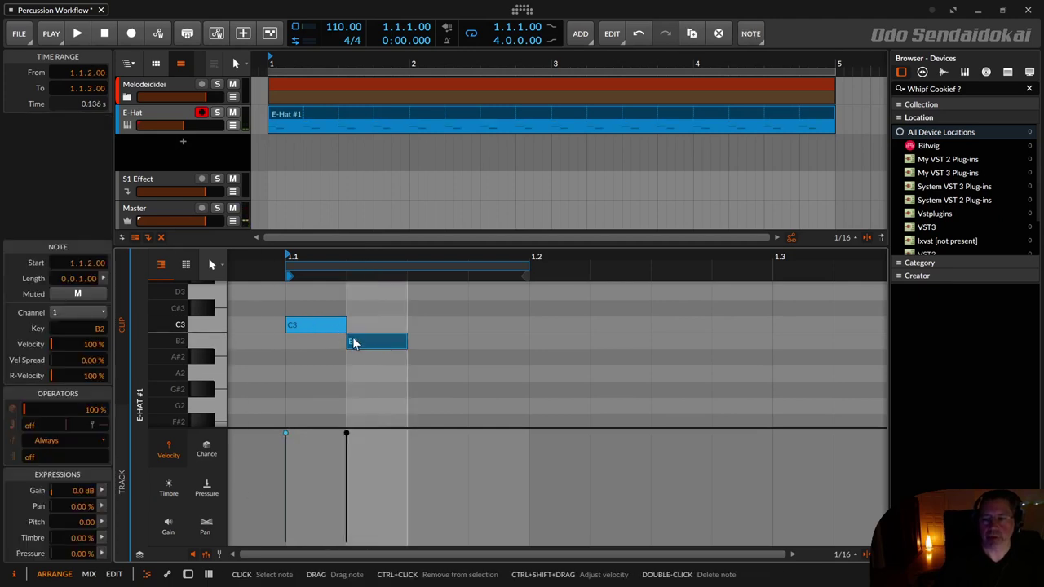
drag(347, 432, 349, 472)
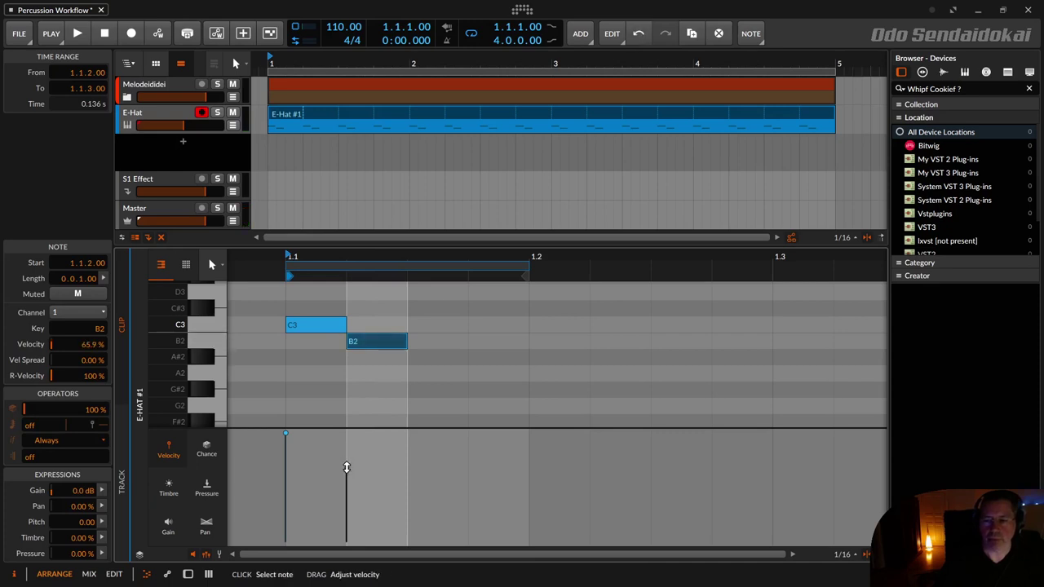
drag(347, 471, 346, 466)
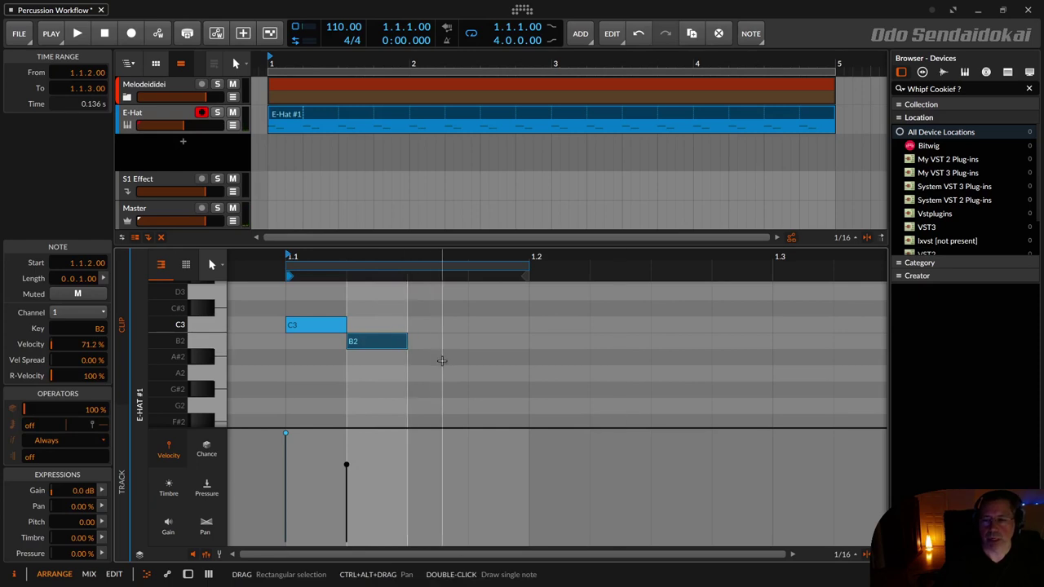
double_click(441, 361)
key(ctrl+d)
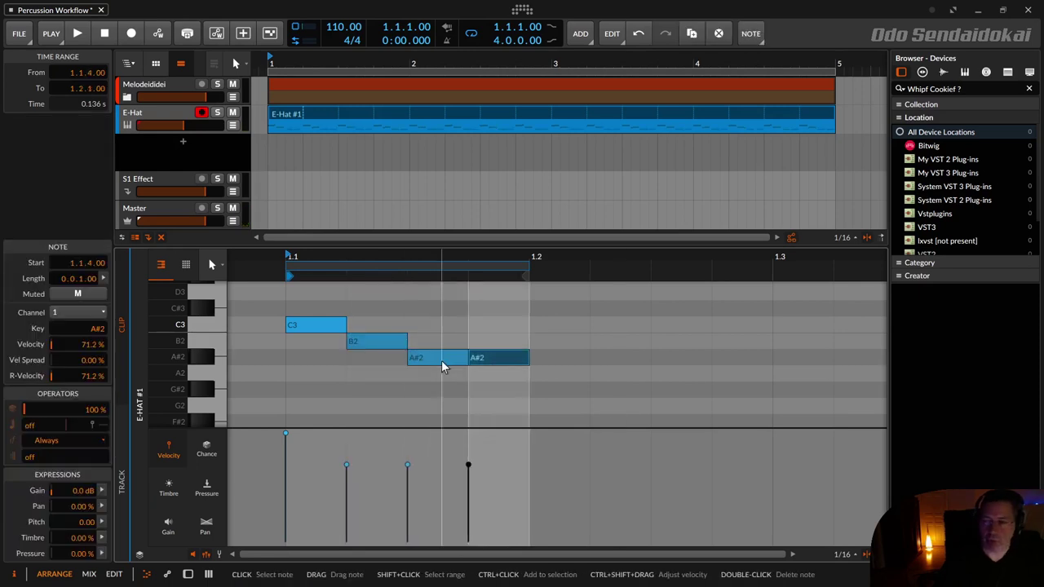
drag(404, 446, 467, 481)
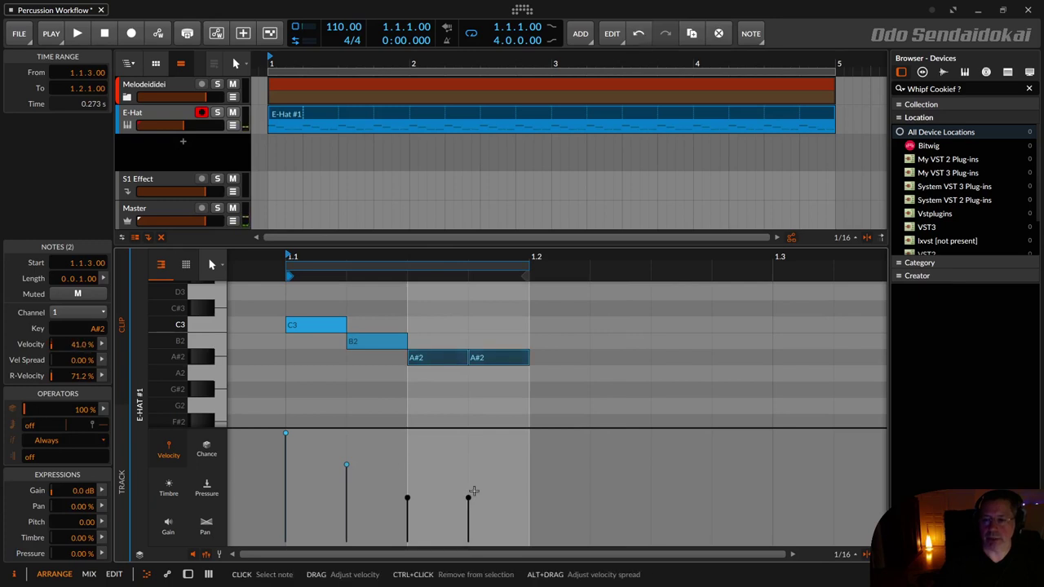
click(484, 307)
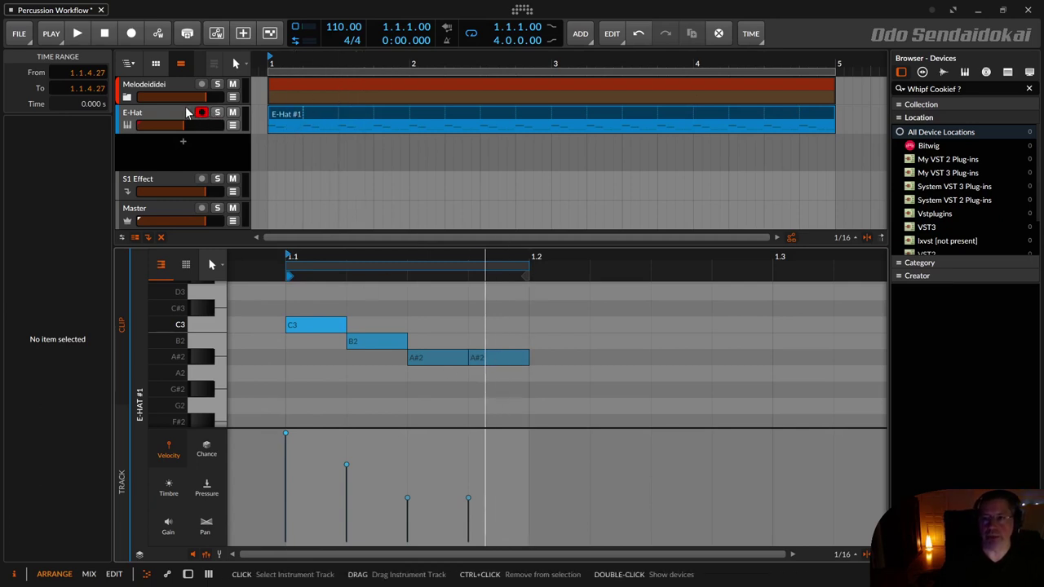
Step: Solo the E-Hat track and audition the one-beat hi-hat loop
click(216, 113)
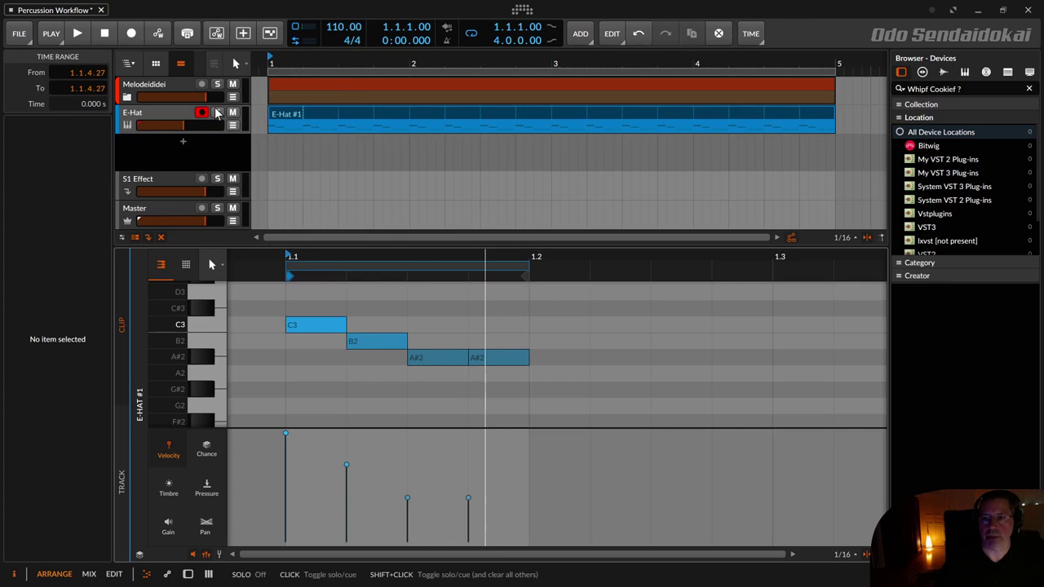
click(174, 121)
key(space)
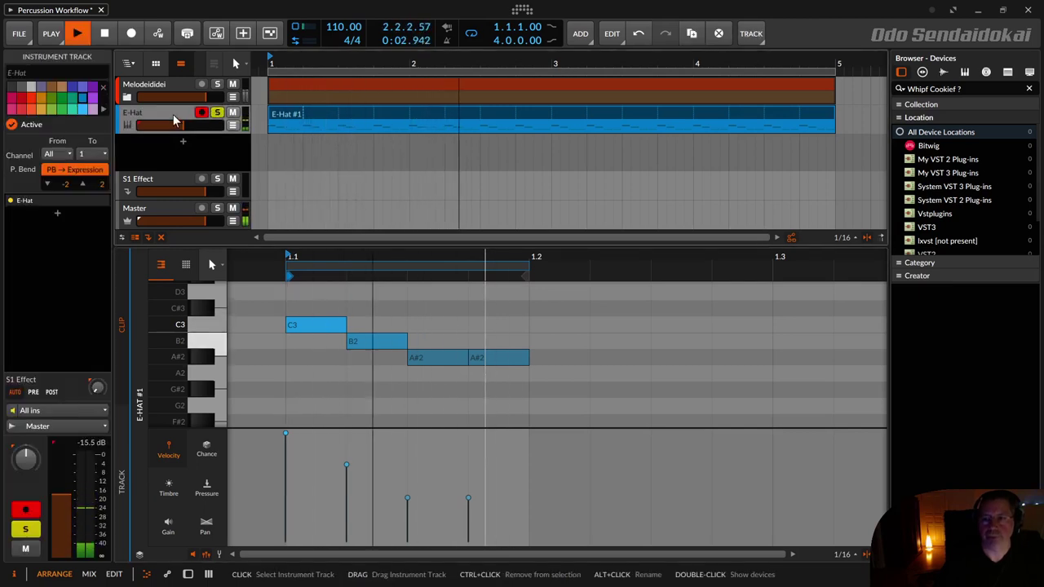
key(space)
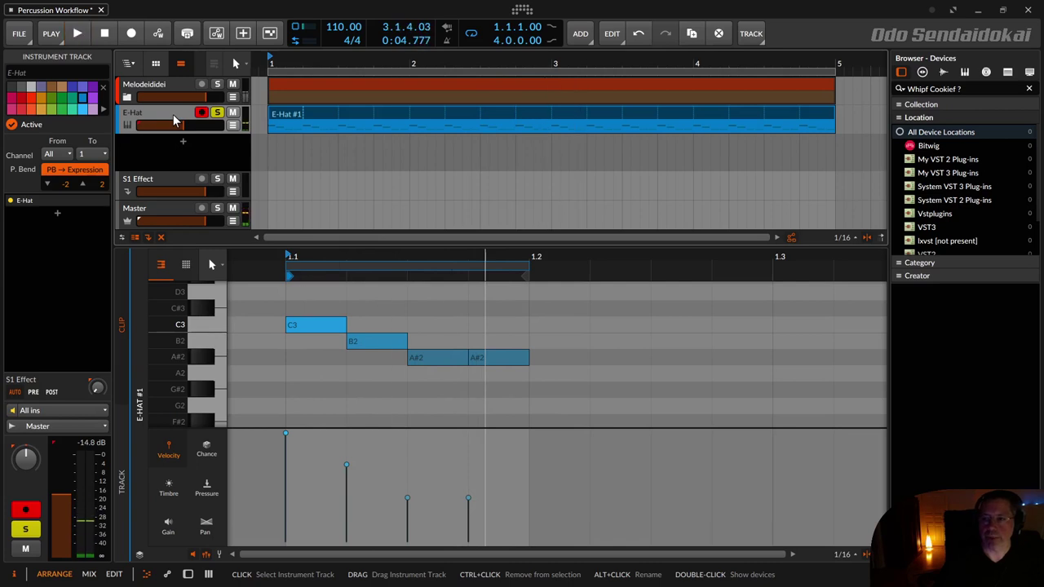
Step: Double the clip's content to eight notes over two beats and zoom to show both
click(290, 115)
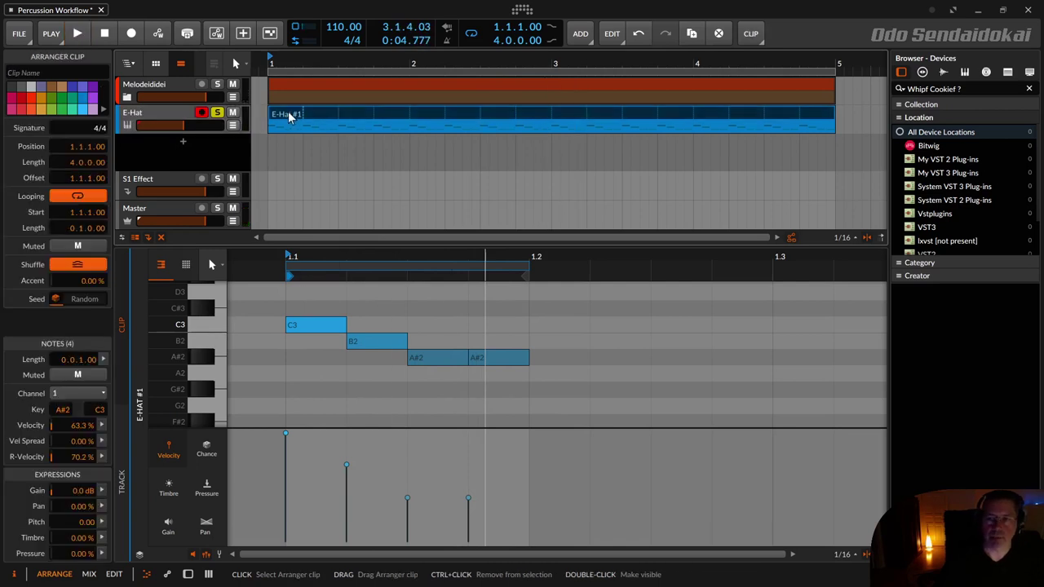
right_click(291, 115)
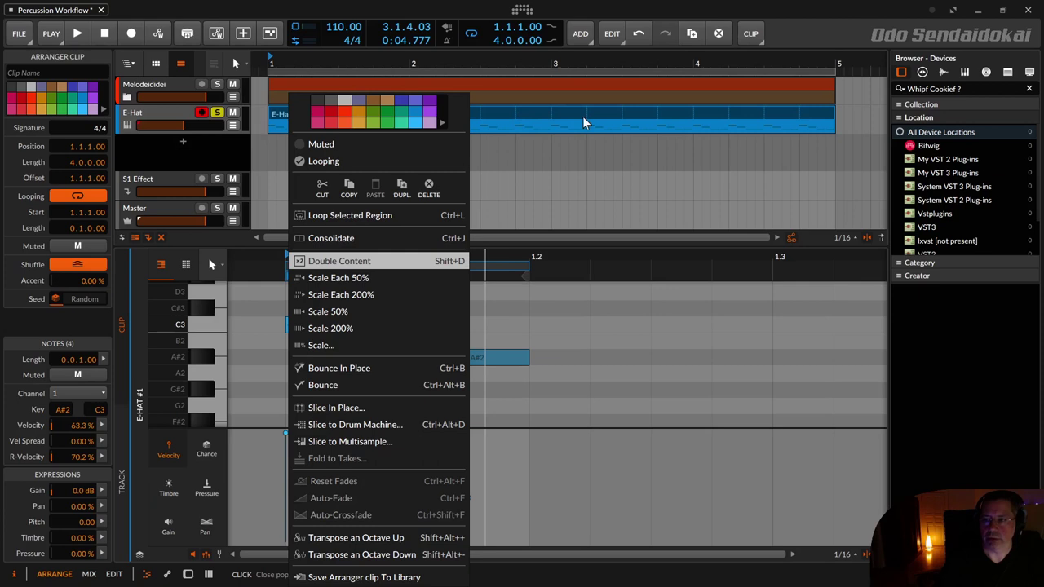
click(459, 261)
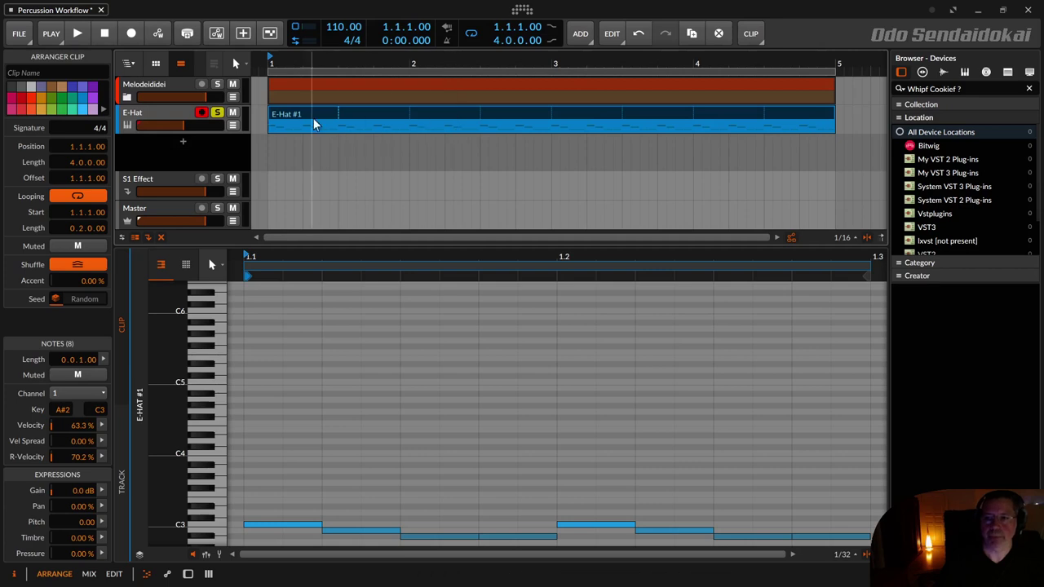
click(313, 155)
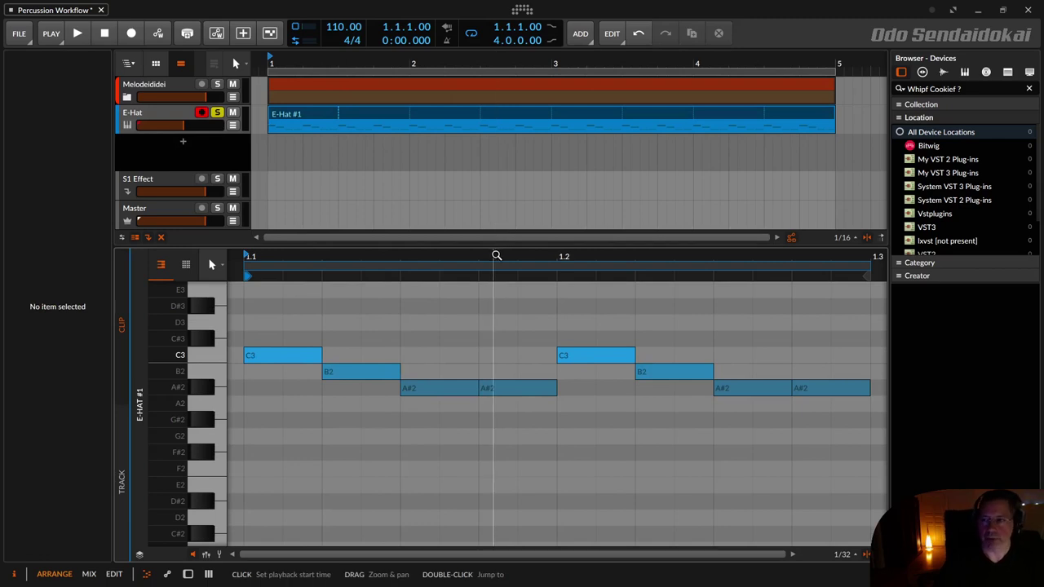
drag(493, 263, 463, 282)
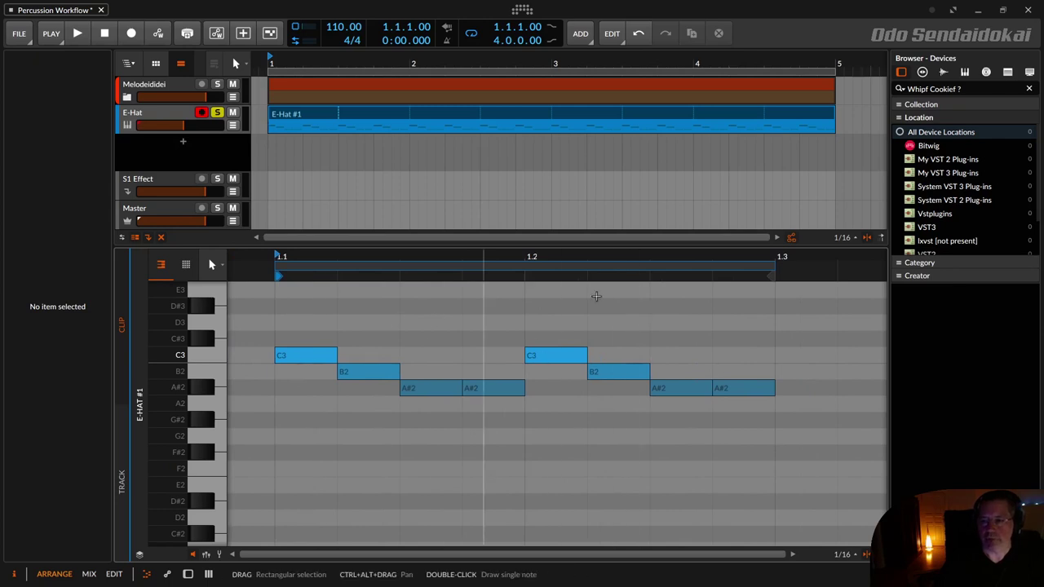
Step: Delete the C3 at 1.2 and copy the B2 from 1.2.2 back to 1.2.1
double_click(558, 354)
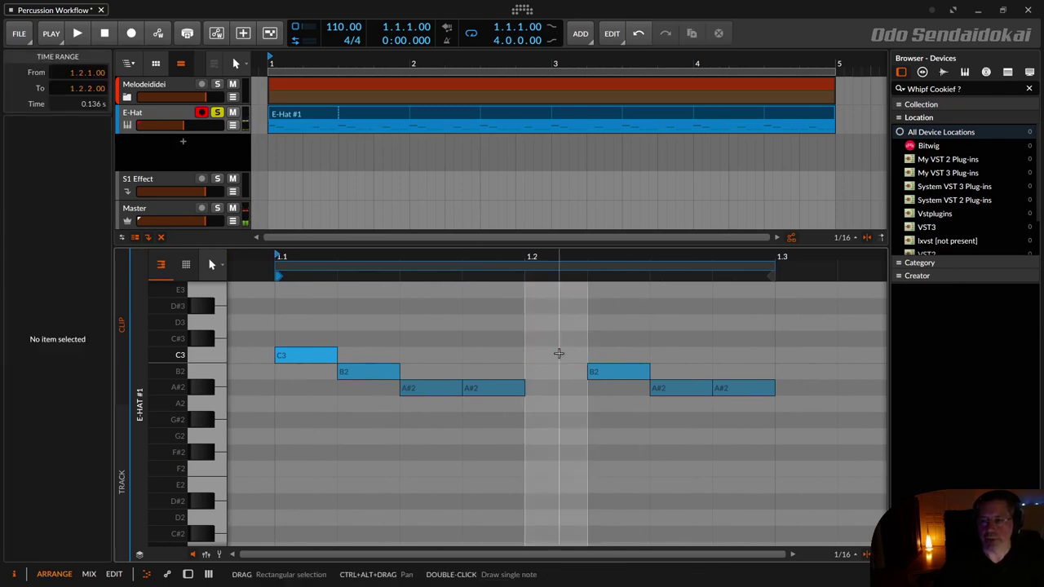
click(610, 371)
drag(612, 368, 548, 372)
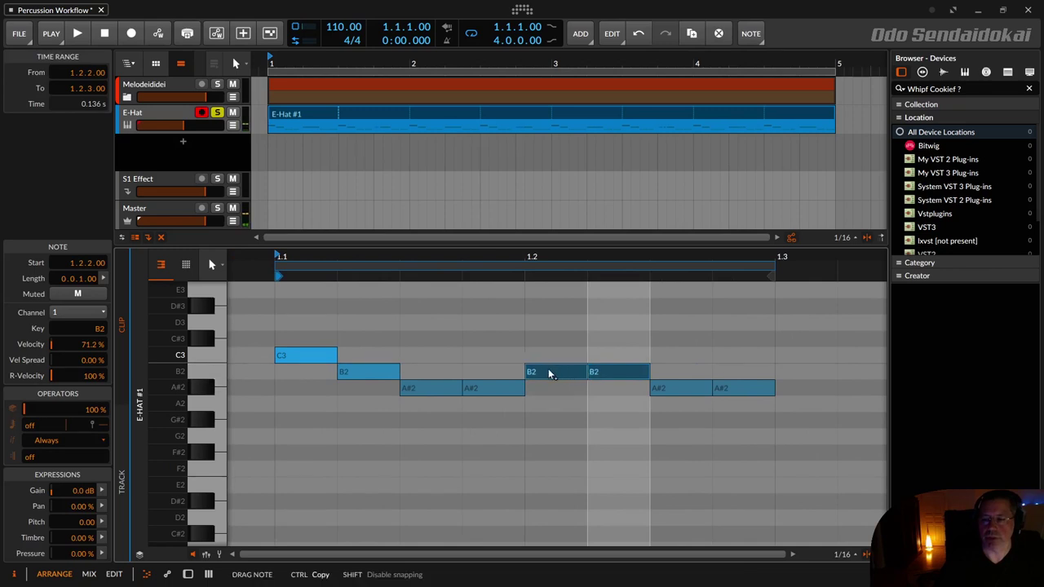
click(548, 371)
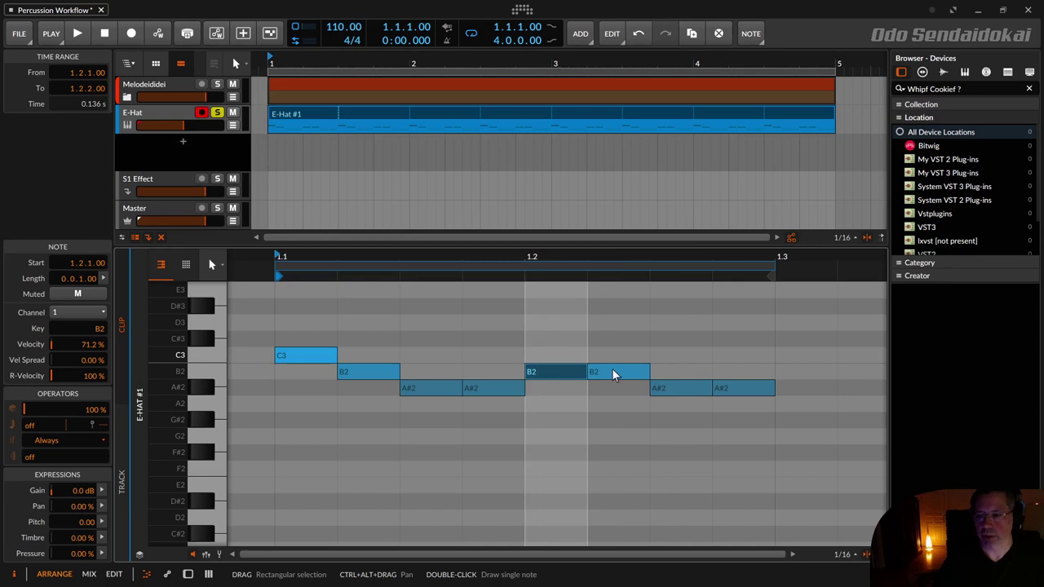
Step: Show the velocity lane and select the C3, B2 and A#2 rows to compare velocities
click(209, 555)
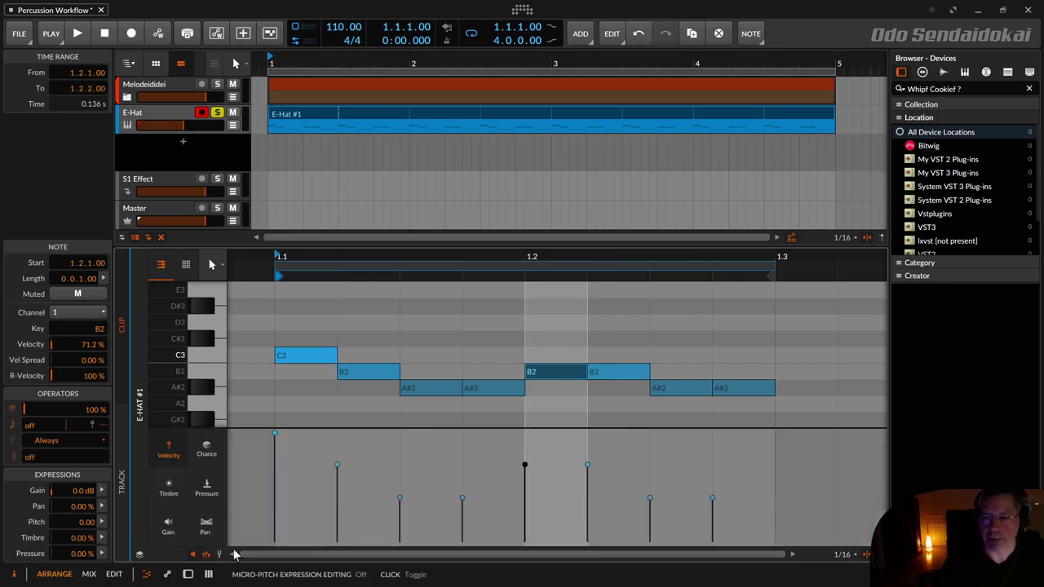
click(360, 375)
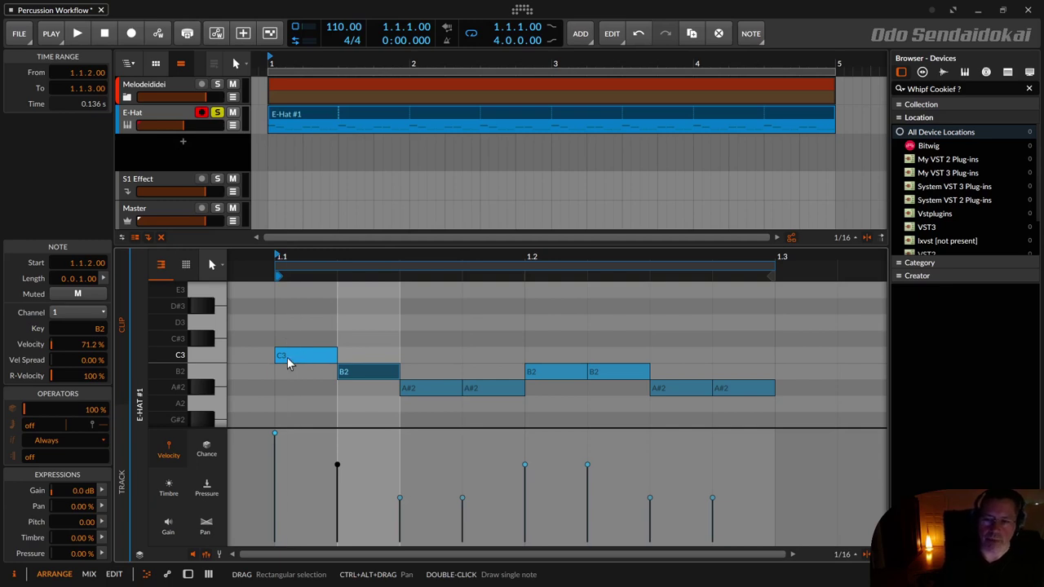
click(209, 359)
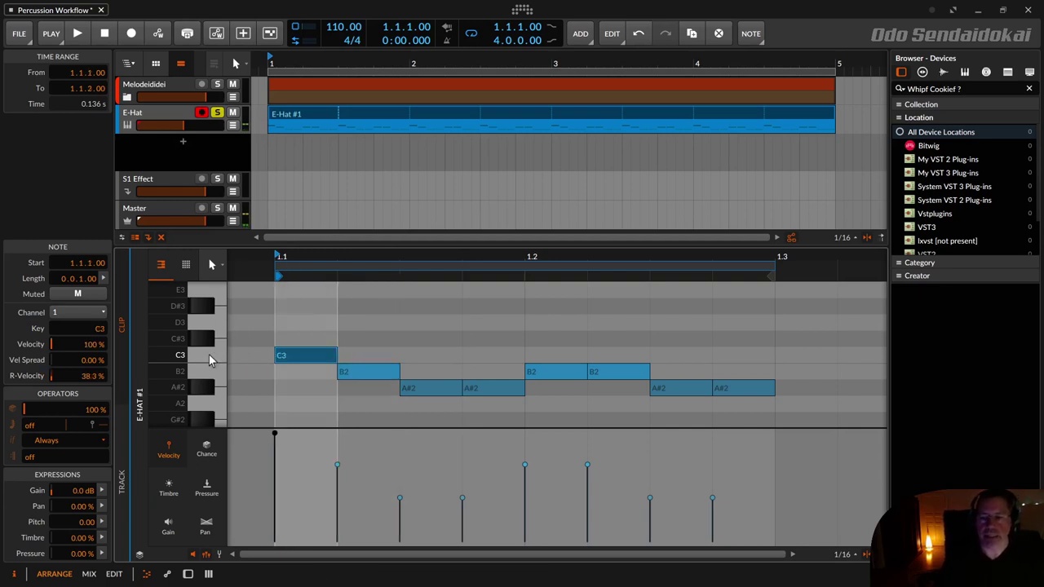
click(209, 371)
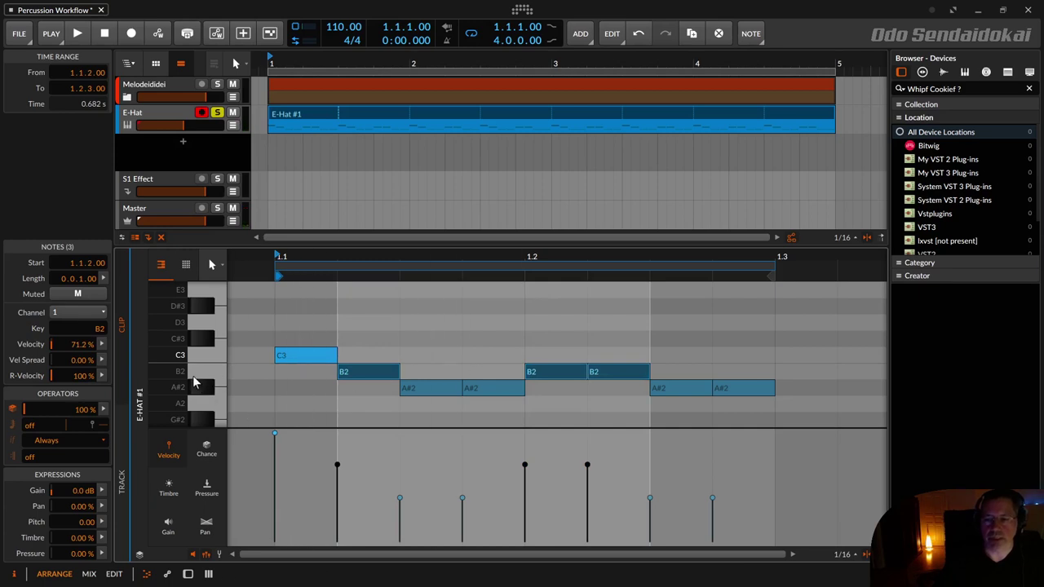
click(199, 388)
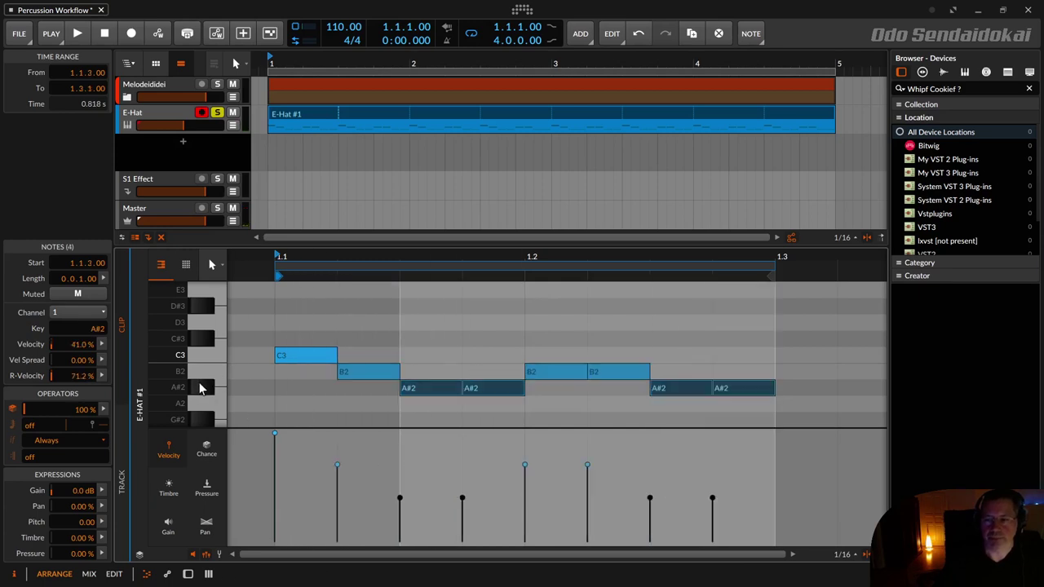
Step: Select the C3 with individual A#2 and B2 notes, then the B2 row, and clear the selection
click(208, 357)
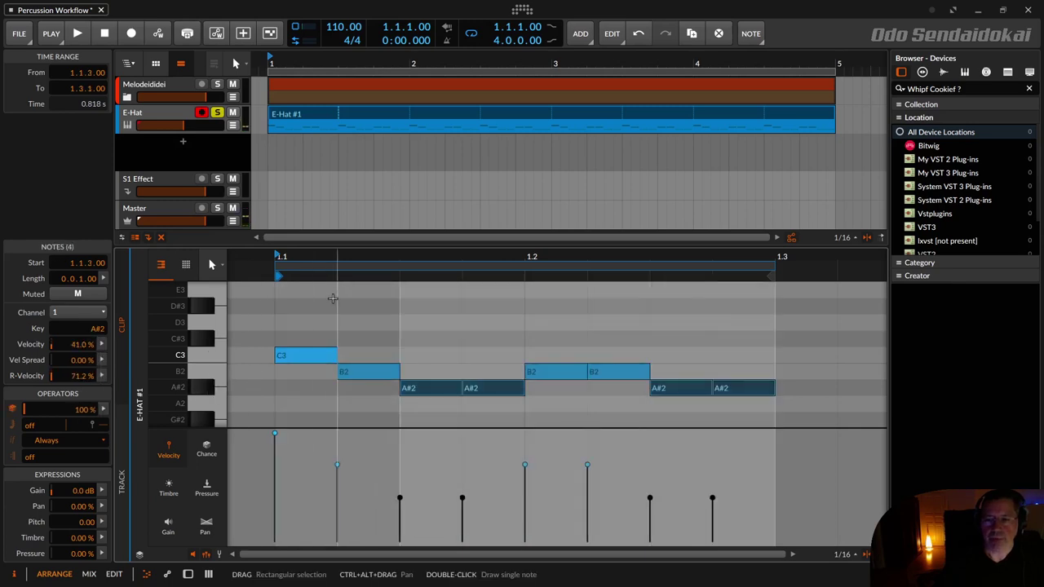
shift+click(455, 388)
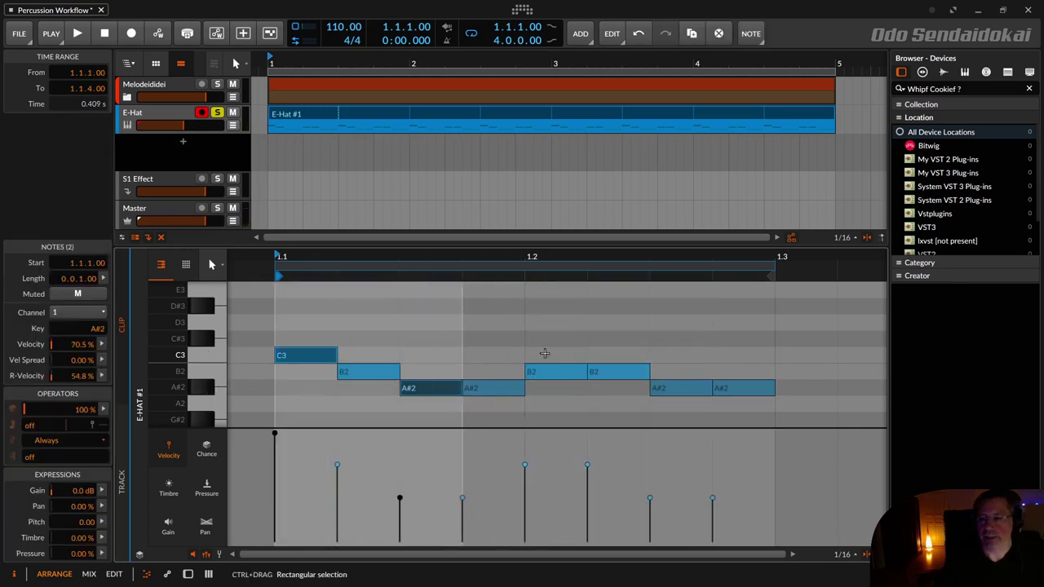
shift+click(548, 371)
shift+click(677, 388)
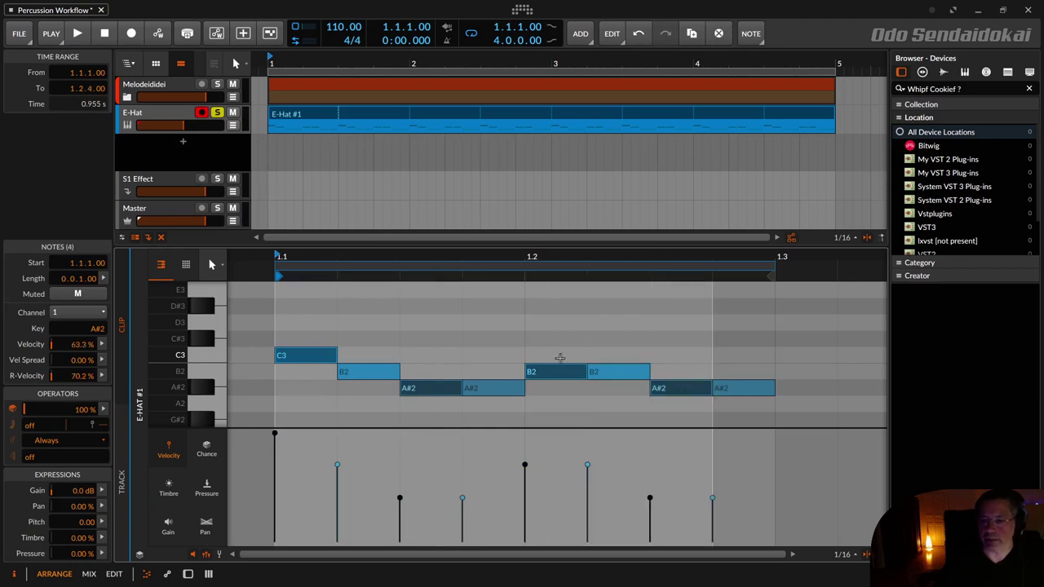
click(208, 355)
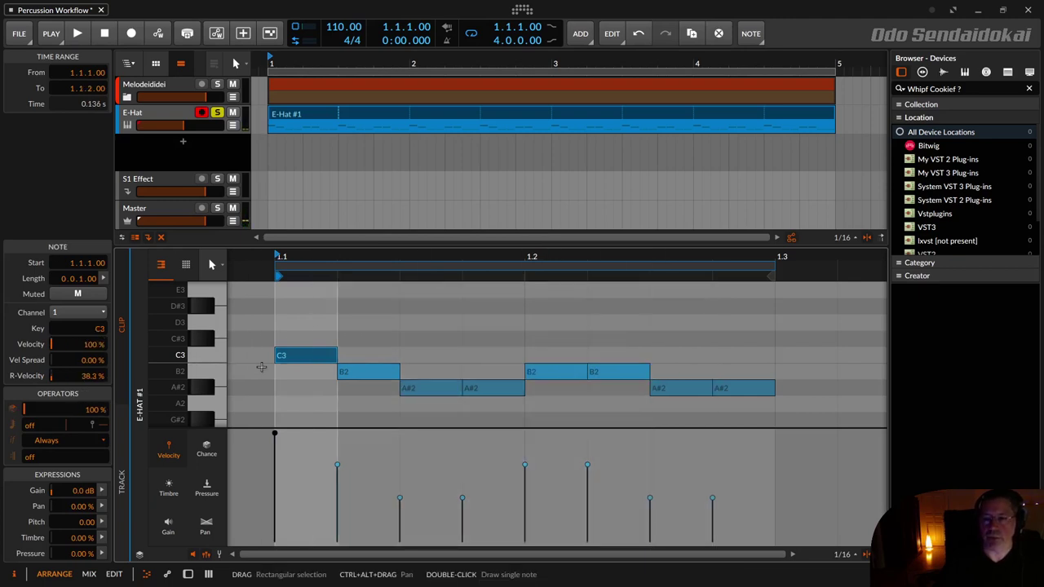
click(218, 377)
click(220, 395)
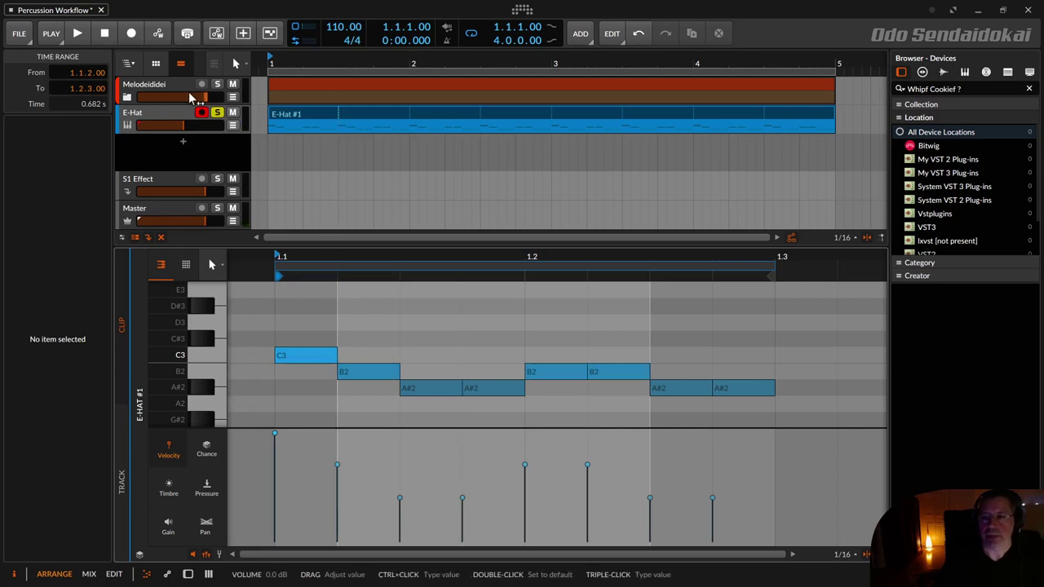
click(286, 115)
key(space)
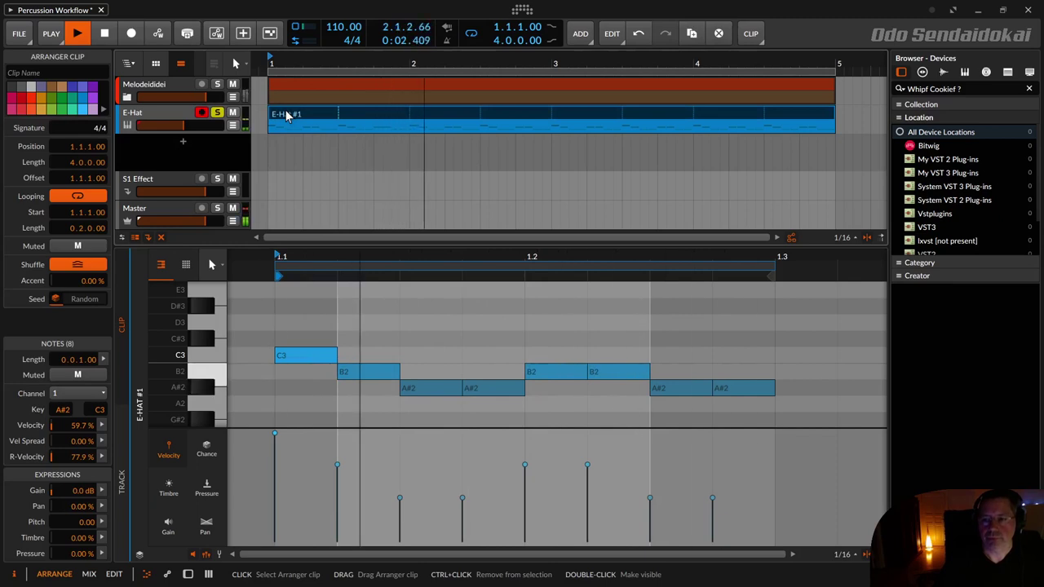
key(space)
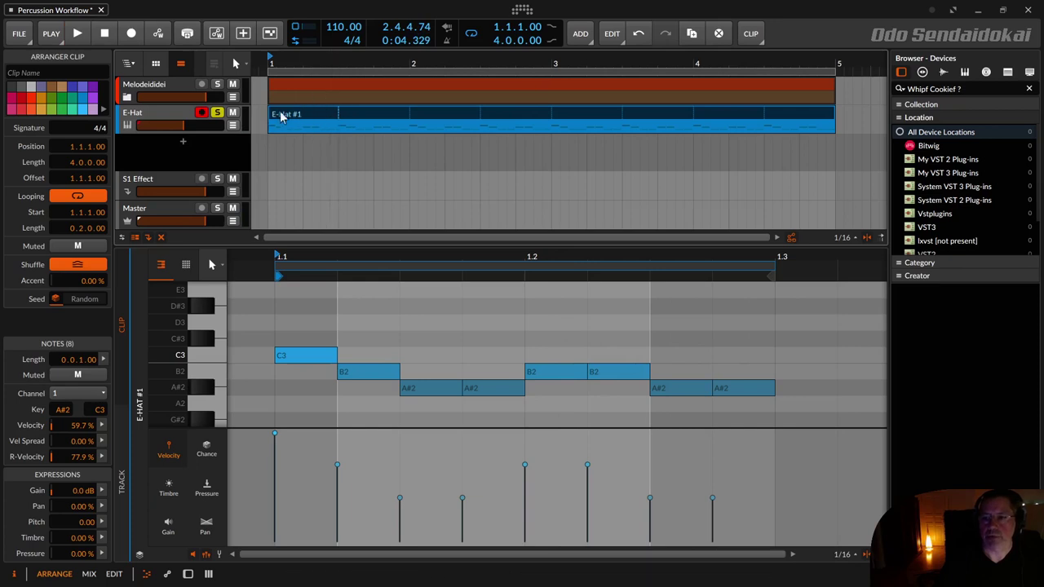
Step: Double the pattern to a 16-note bar, replacing the C3 at 1.3 with an A#2
right_click(309, 120)
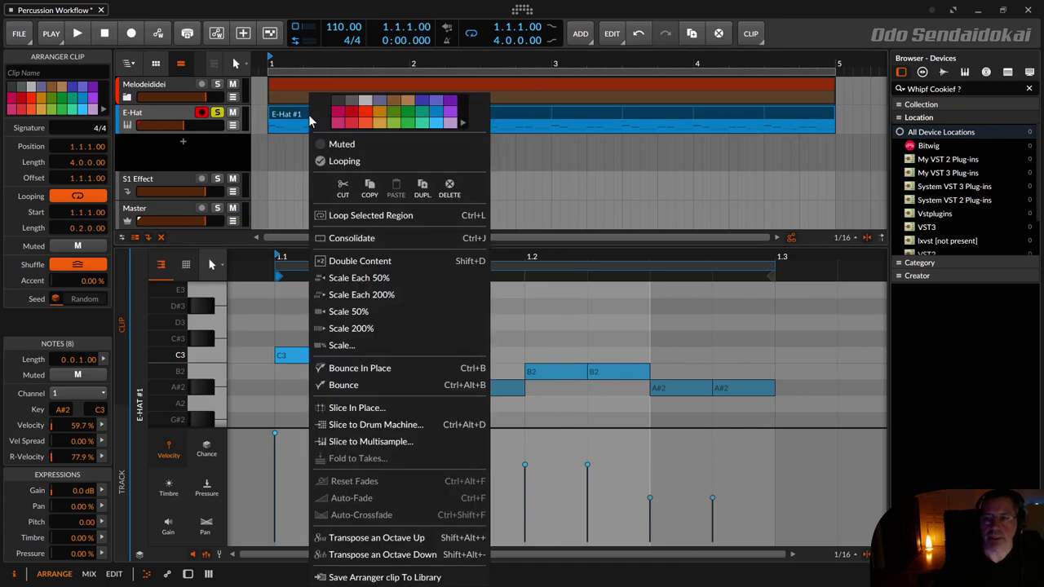
click(395, 263)
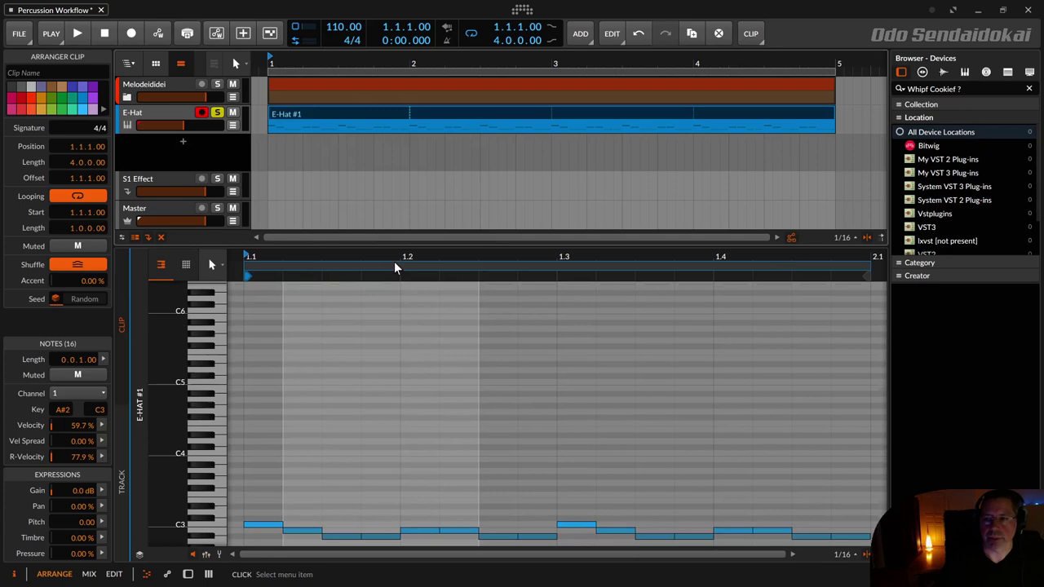
click(287, 117)
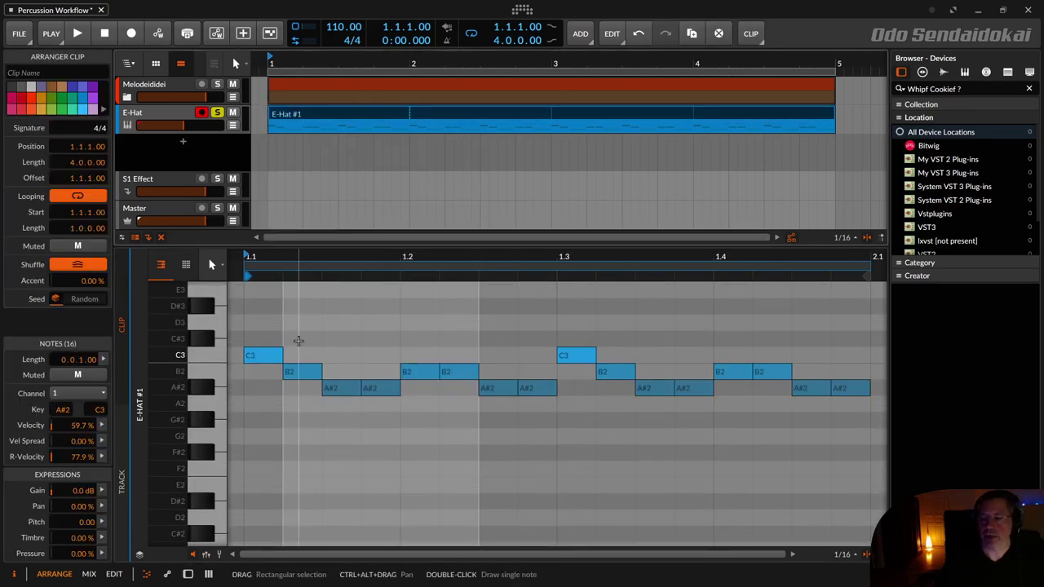
double_click(580, 356)
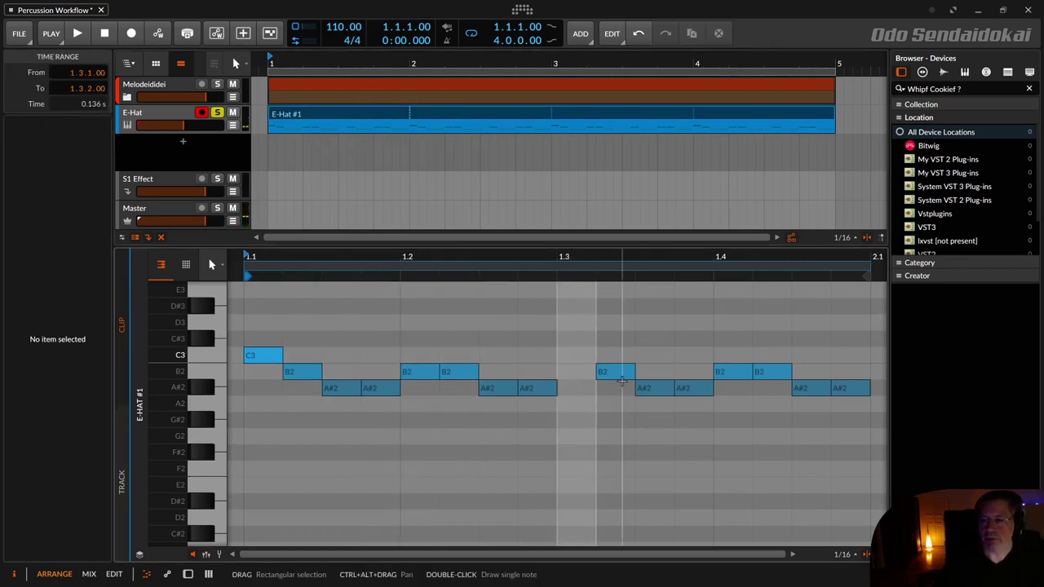
click(530, 388)
key(ctrl+d)
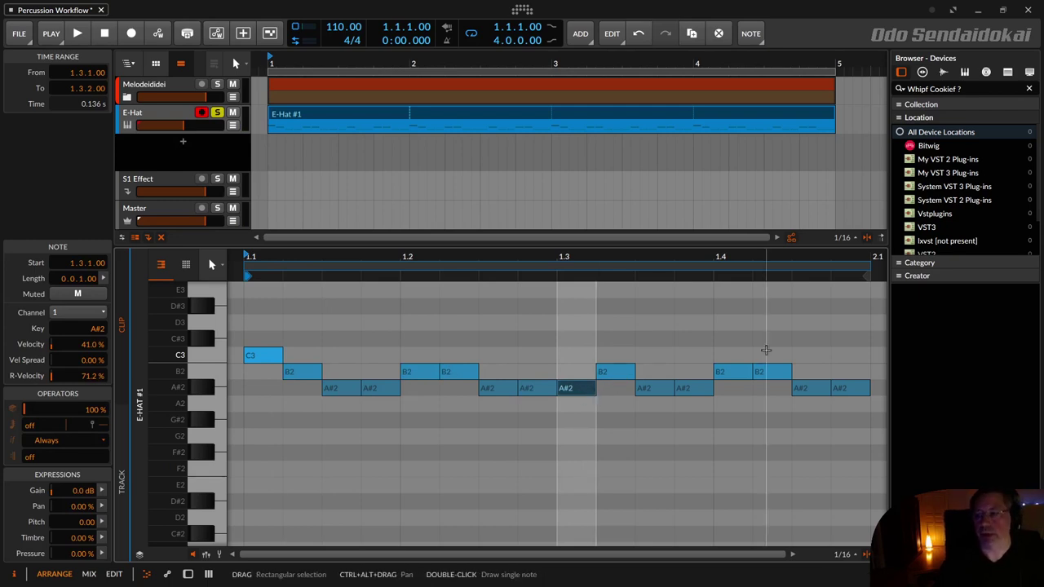
click(717, 341)
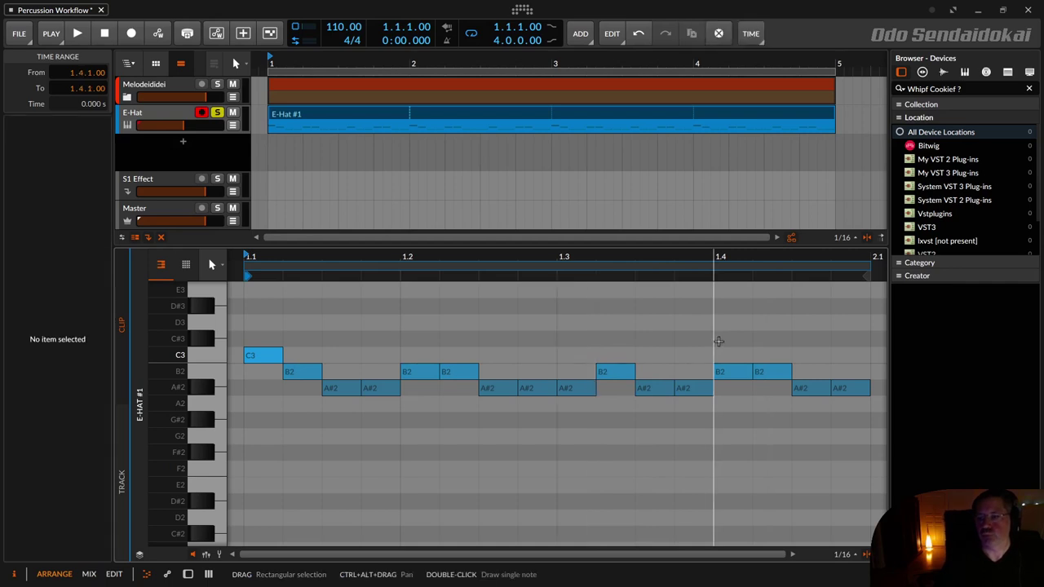
Step: Play the E-Hat clip with the velocity lane shown beneath the notes, then stop
click(331, 110)
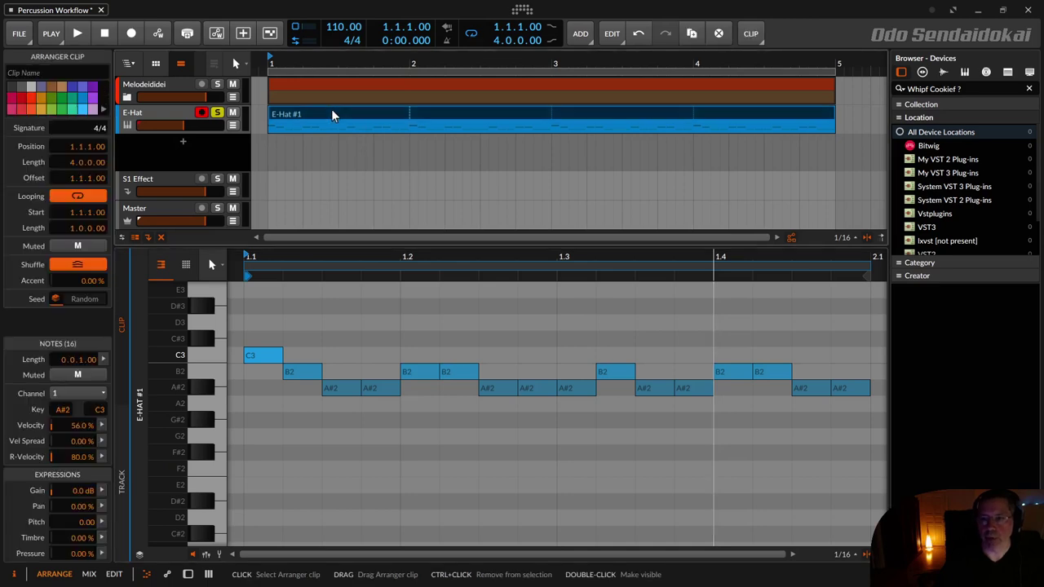
key(space)
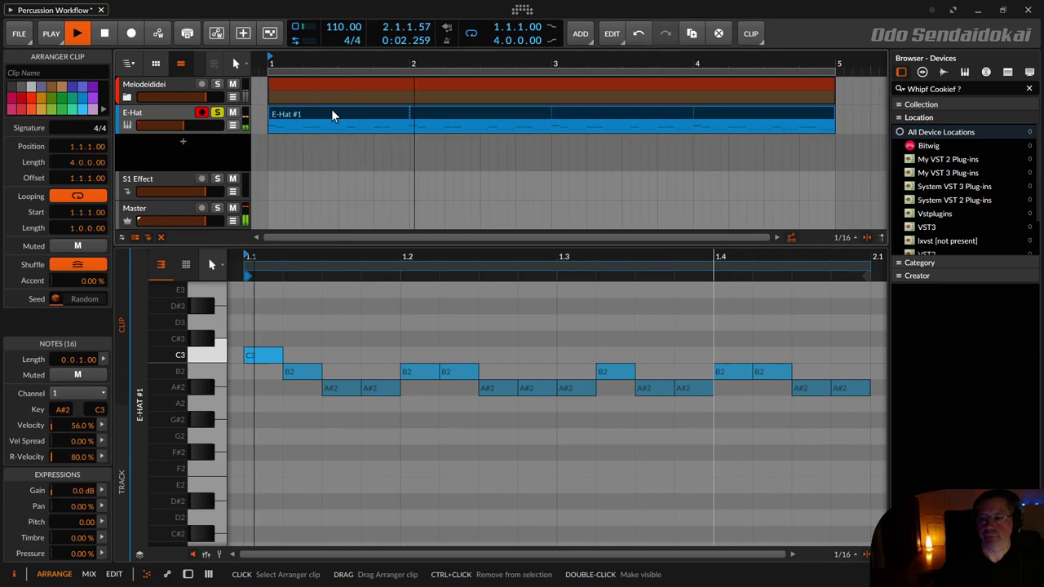
click(206, 554)
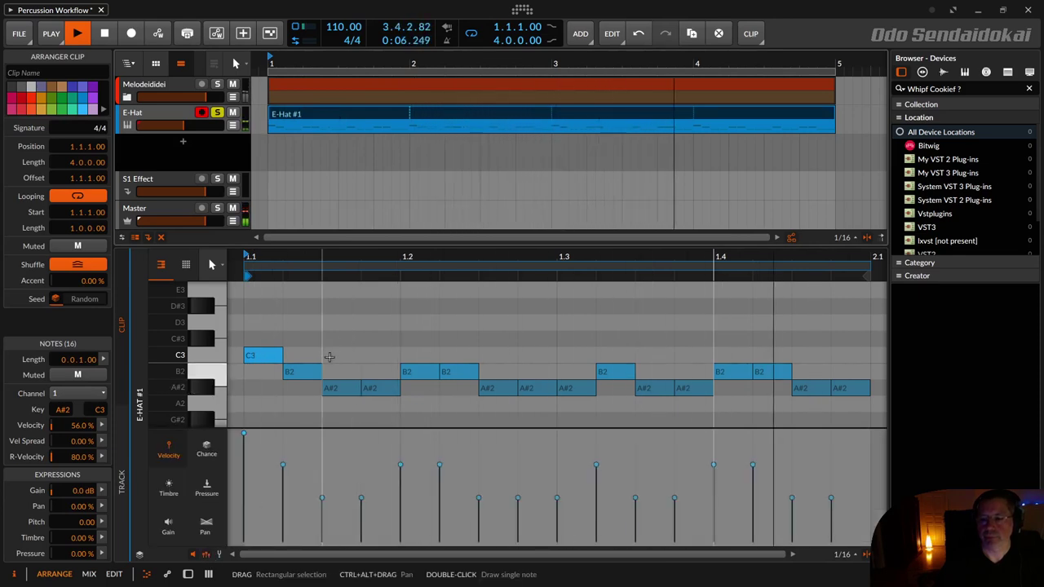
key(space)
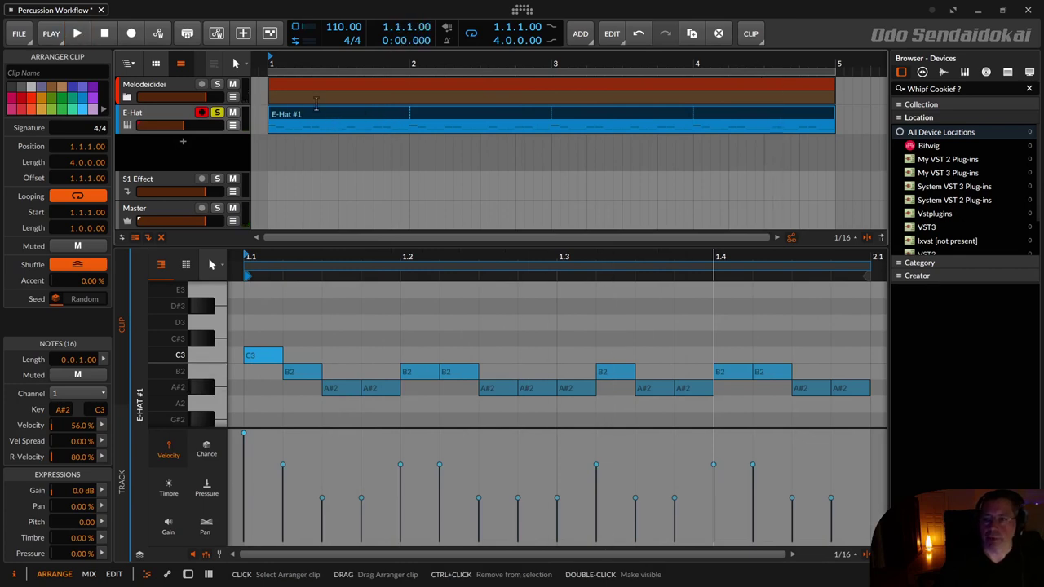
Step: Double the pattern to two bars, nudge the last B2 one sixteenth later, and audition it
right_click(369, 119)
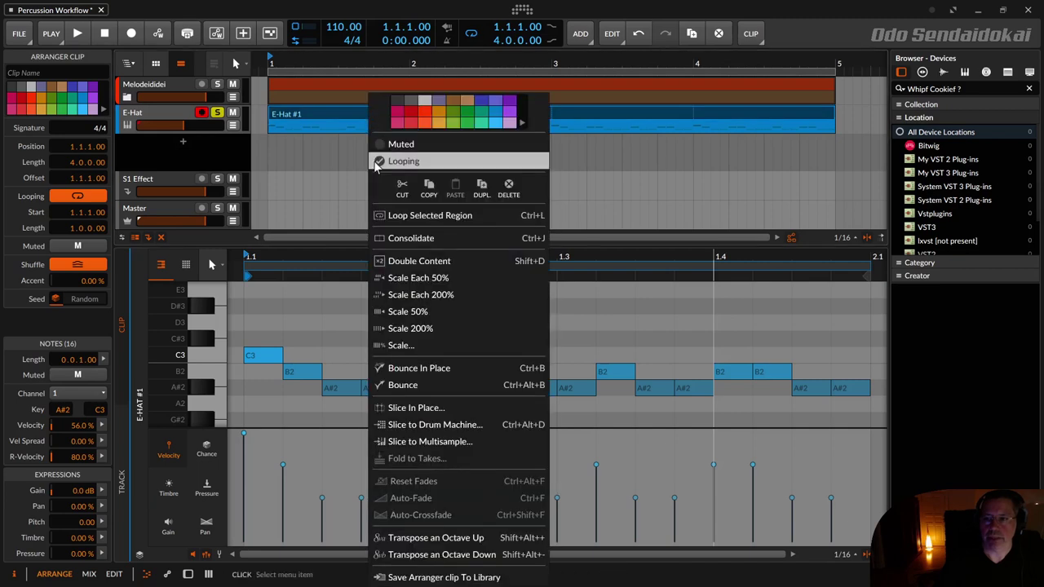
click(437, 262)
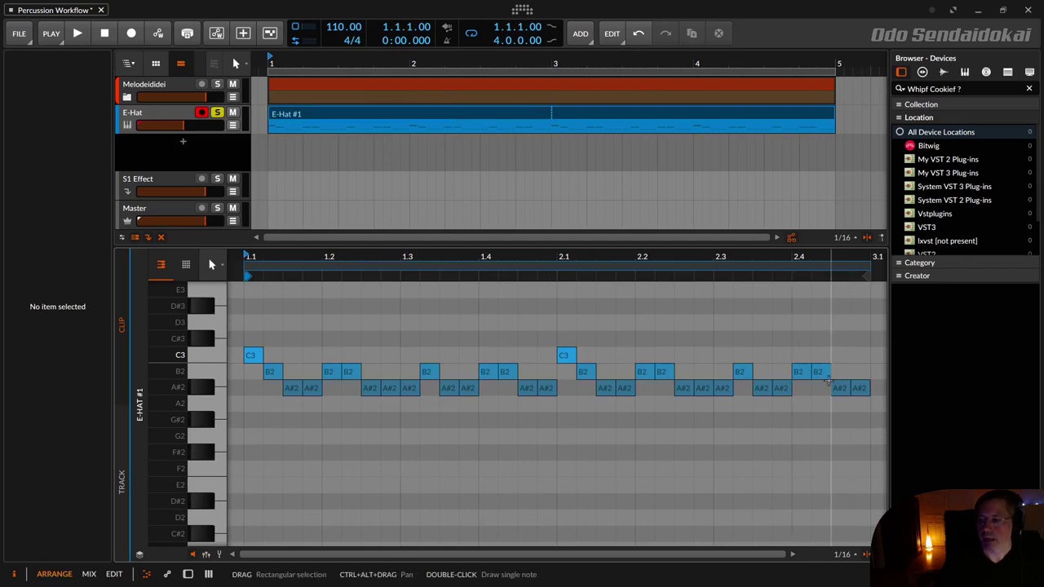
drag(822, 376, 839, 390)
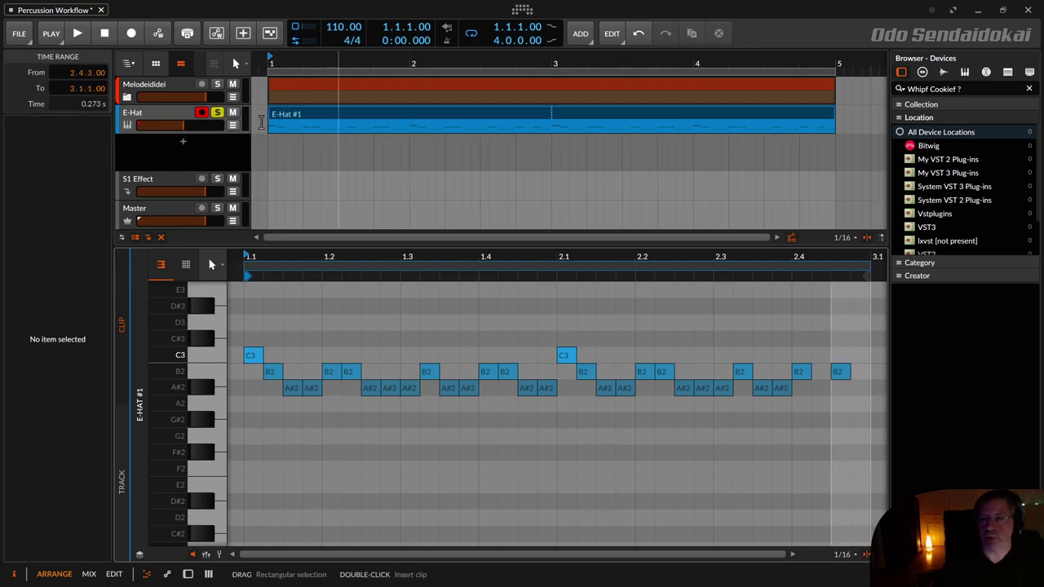
click(83, 36)
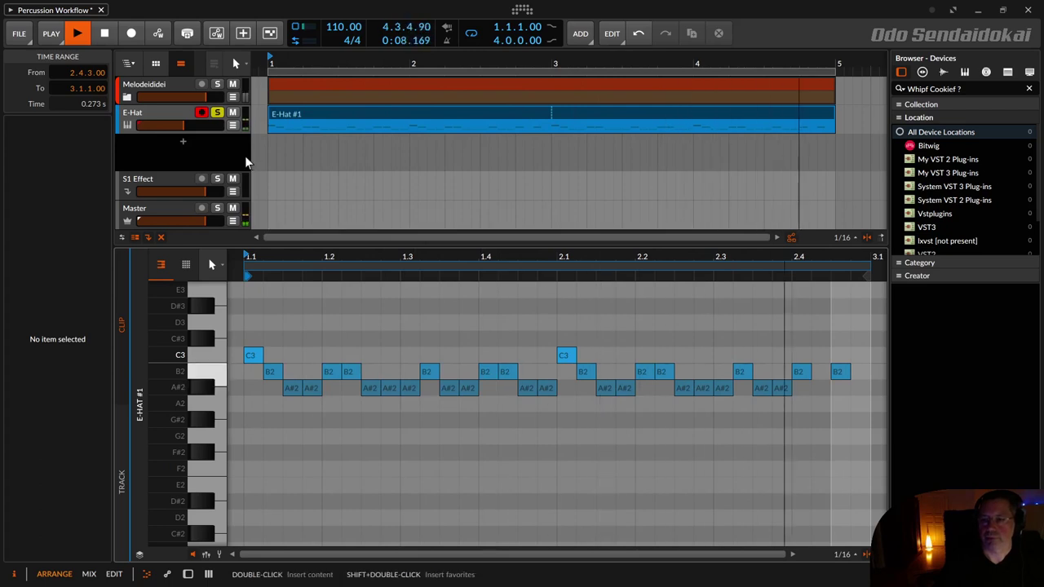
key(space)
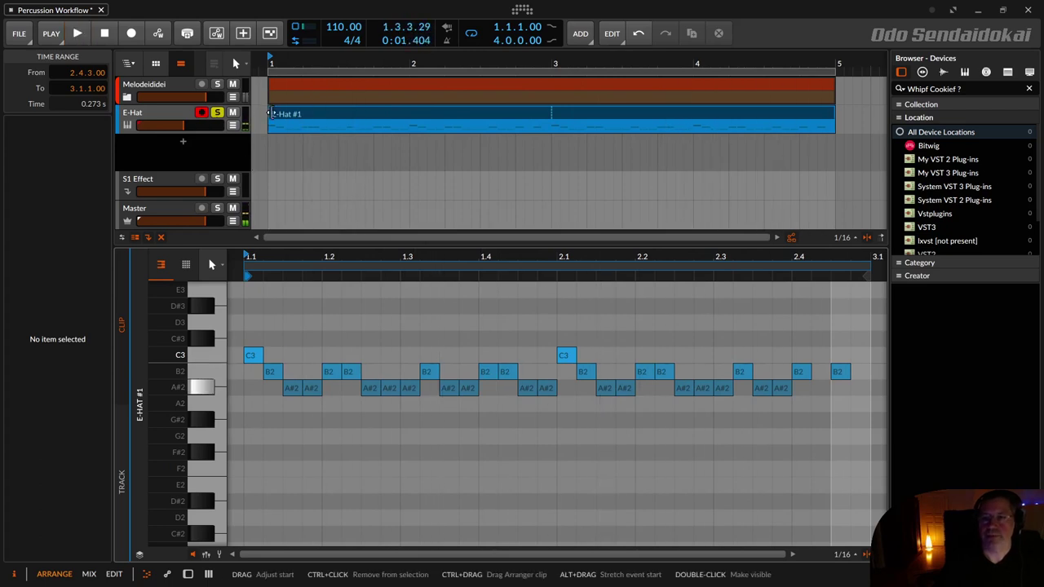
Step: Double the pattern to four bars and fit the whole clip in view
click(319, 115)
right_click(319, 115)
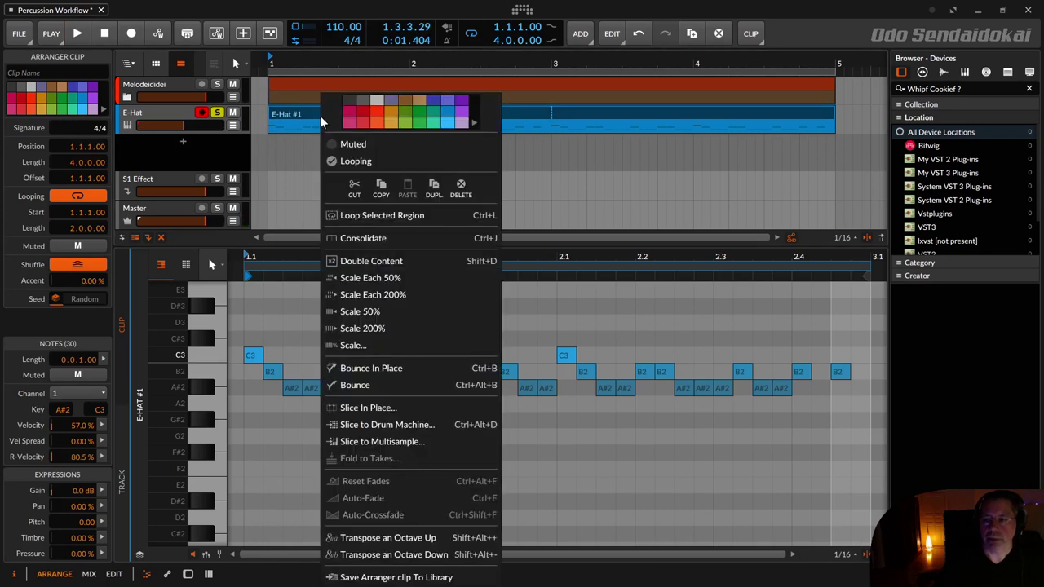
click(395, 262)
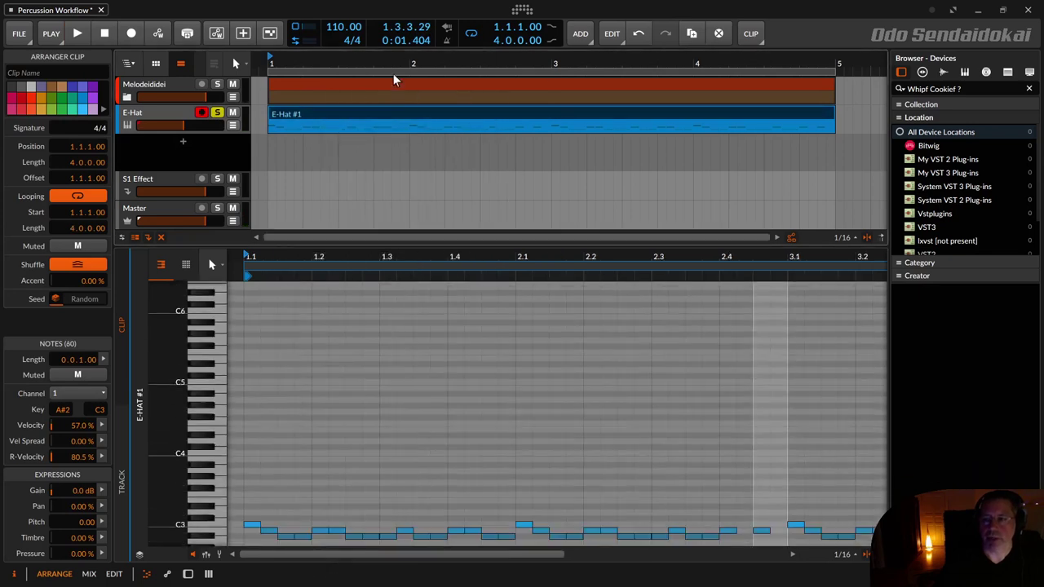
double_click(400, 116)
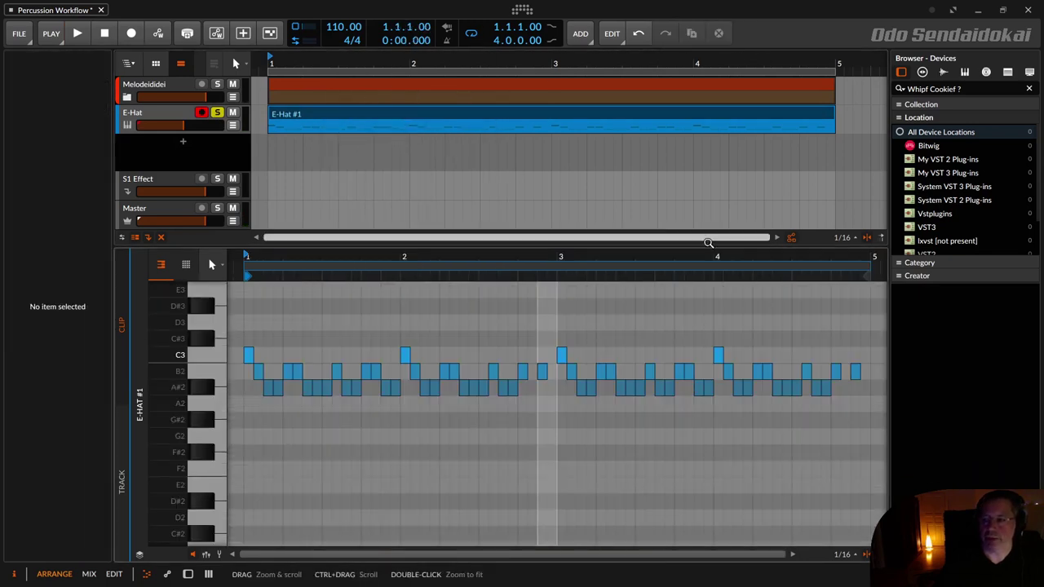
Step: Copy an A#2 to 4.4.3, shorten it to a thirty-second, and repeat it into a four-note roll
drag(851, 276, 841, 322)
drag(470, 254, 471, 259)
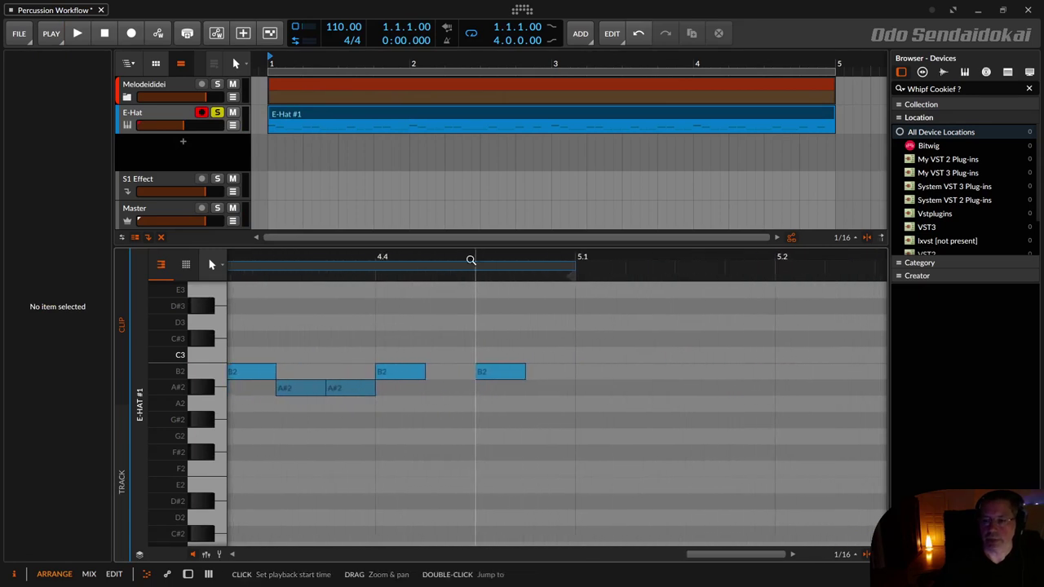
drag(356, 387, 513, 369)
click(513, 370)
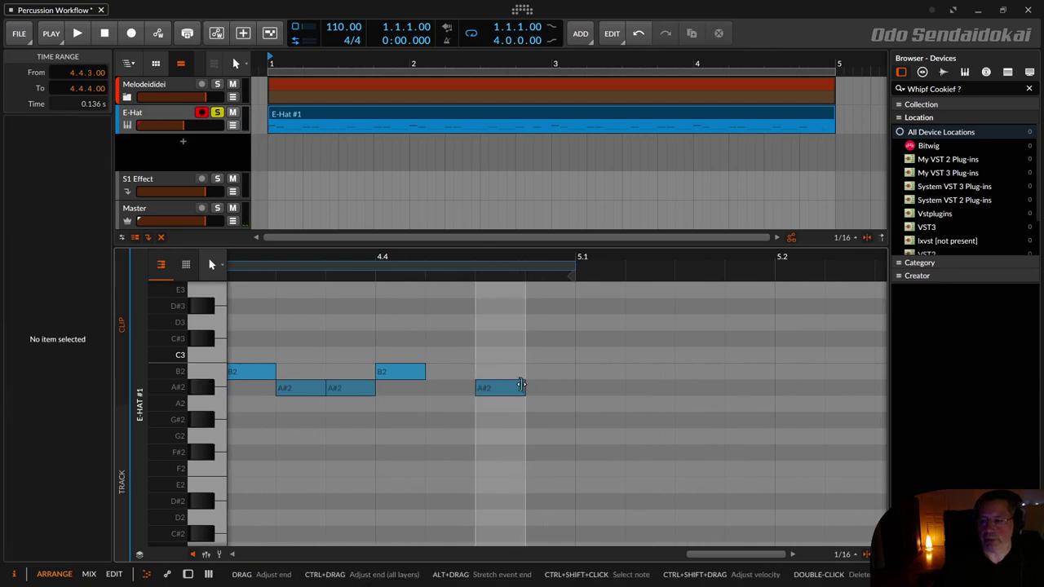
drag(484, 256, 473, 296)
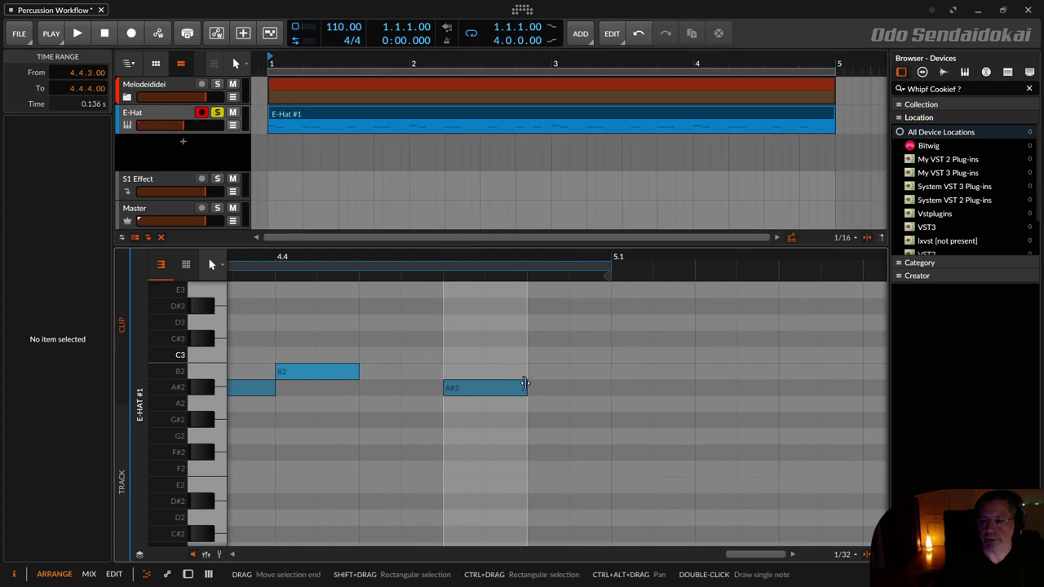
drag(523, 388, 473, 389)
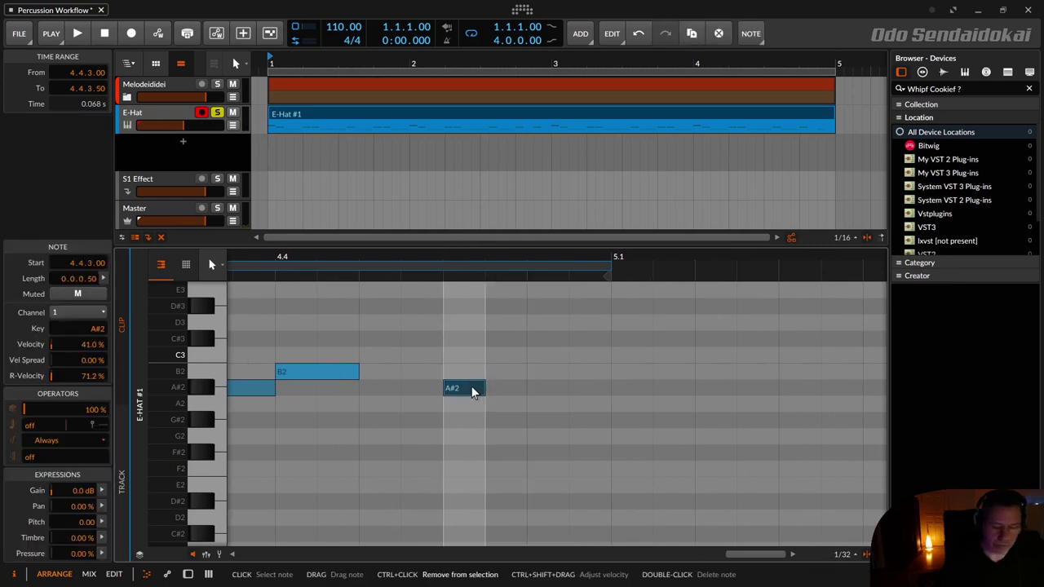
key(ctrl+d)
key(ctrl+d)
key(ctrl+d)
drag(415, 259, 342, 253)
Step: Select the E-Hat clip and play the four-bar loop to hear the closing A#2 roll
click(219, 119)
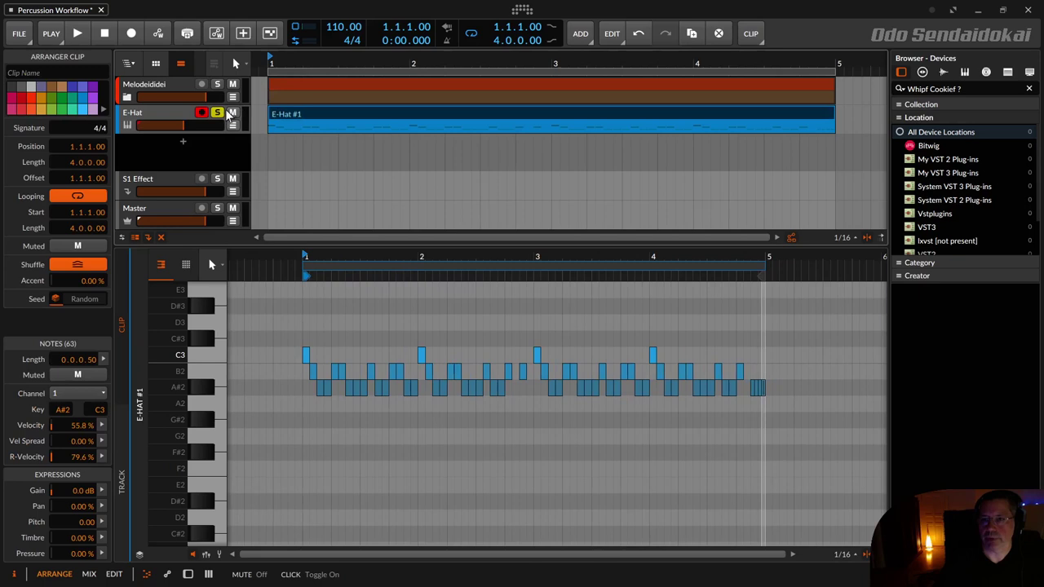
key(space)
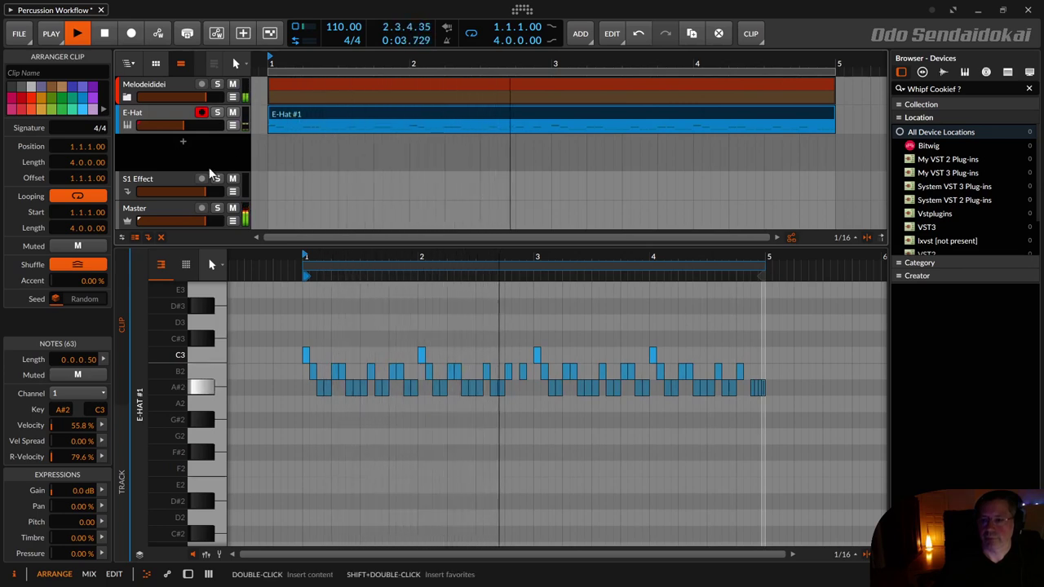
Step: Delete the C3 accent notes at bars 2 and 4
click(420, 355)
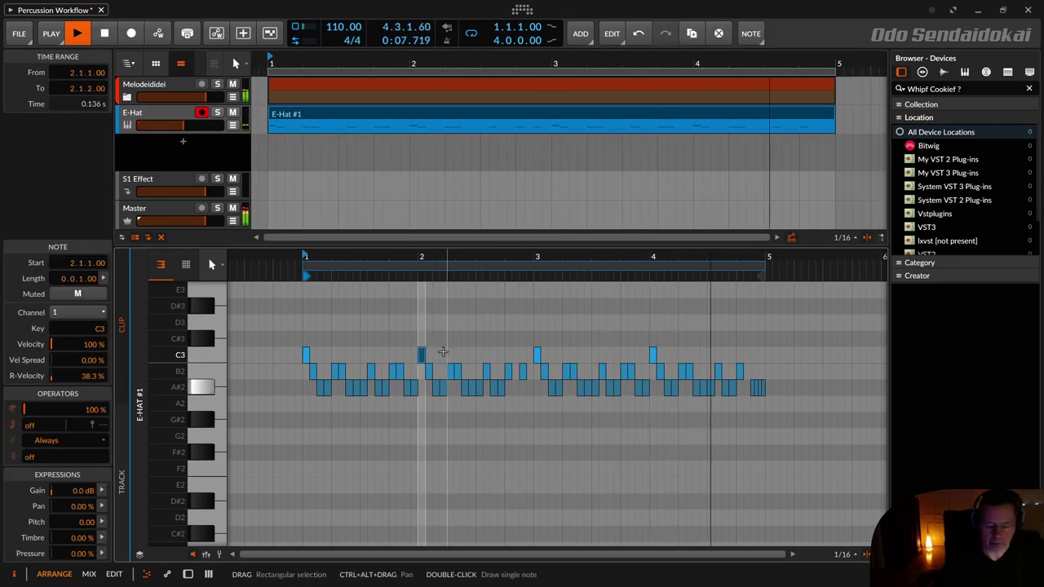
shift+click(652, 355)
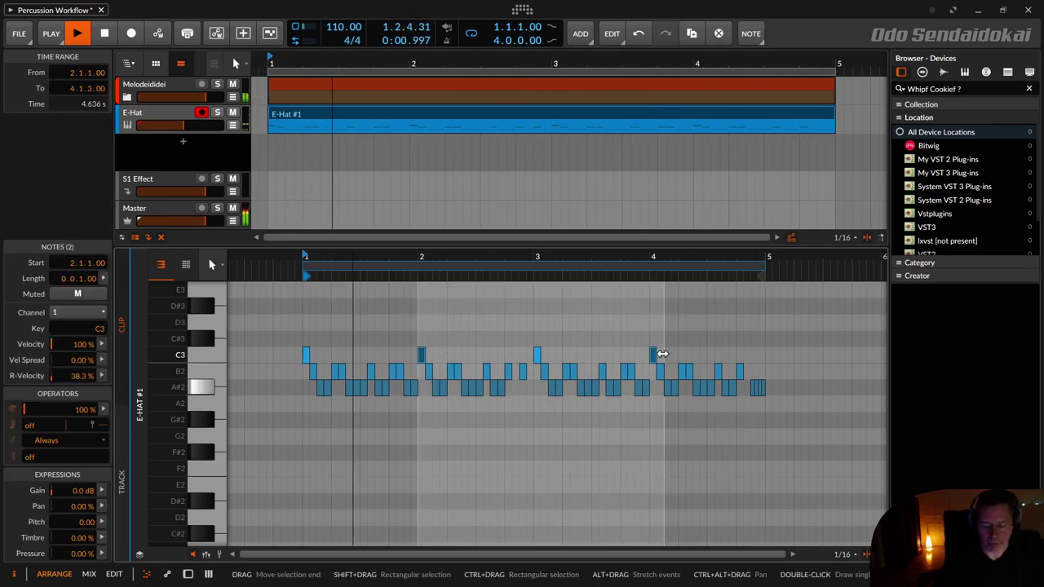
key(Delete)
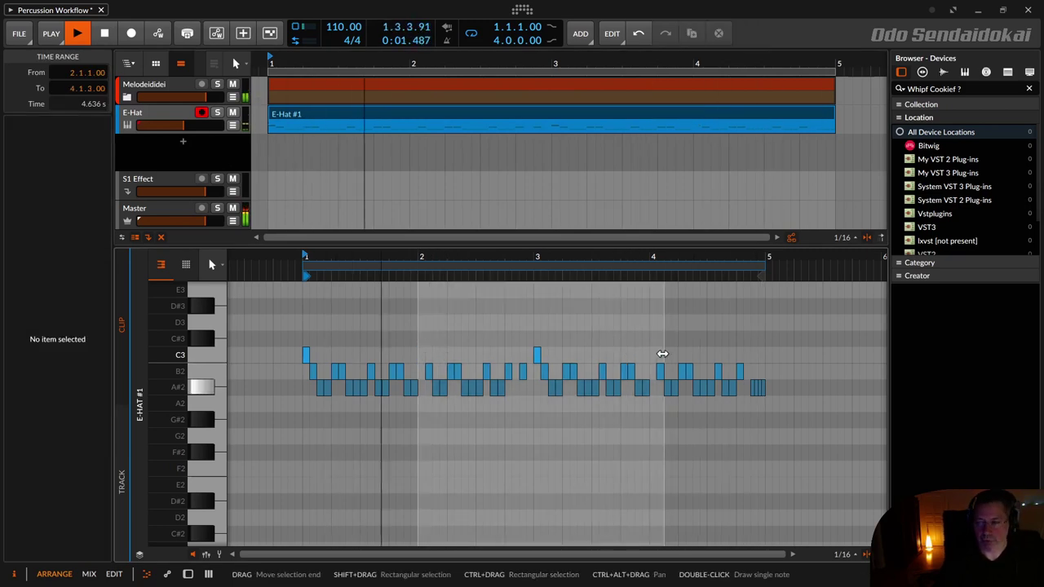
Step: Move the A#2 hit onto the bar-2 downbeat, select the bar-4 A#2 hit, and stop playback
click(434, 389)
drag(431, 388, 423, 388)
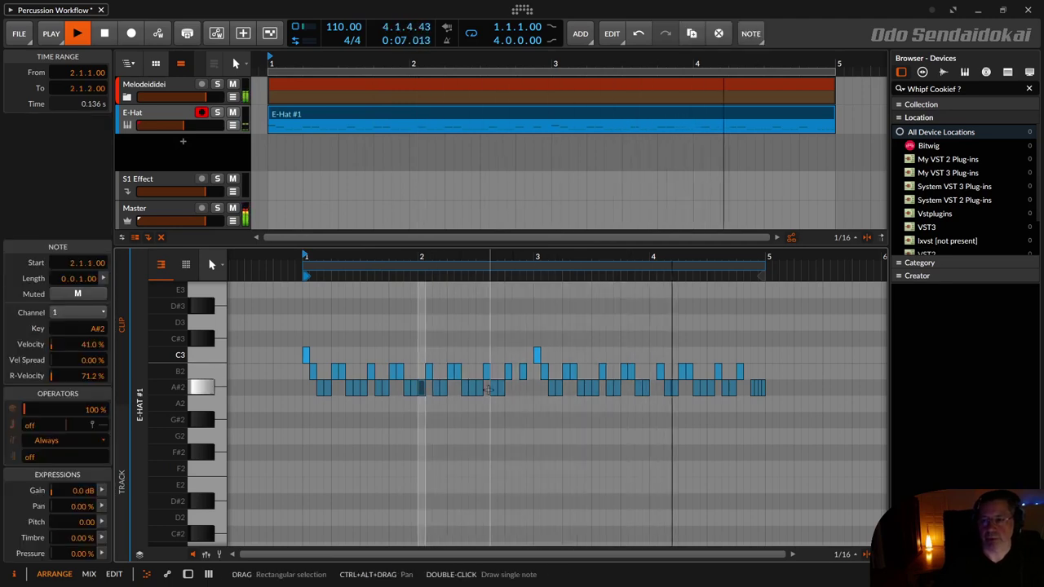
click(649, 390)
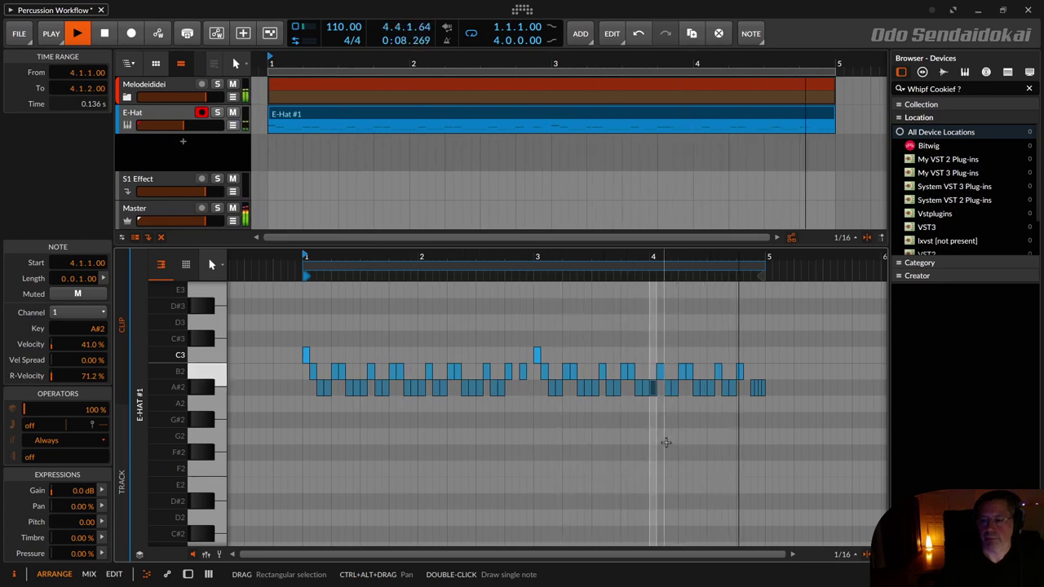
key(space)
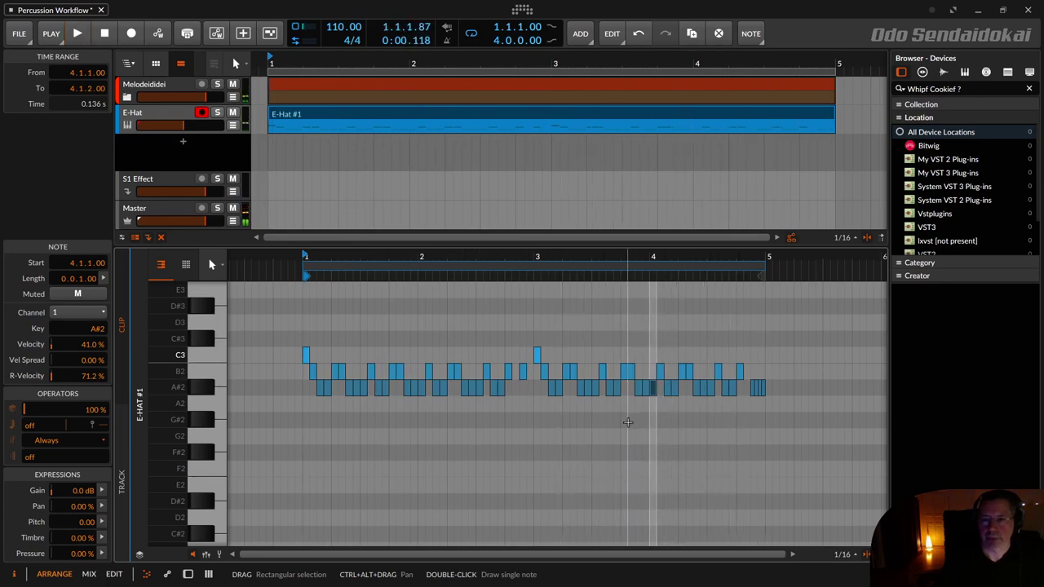
Step: Fit the clip, show the velocity lane, and select all 38 A#2 notes at 41% velocity
double_click(442, 110)
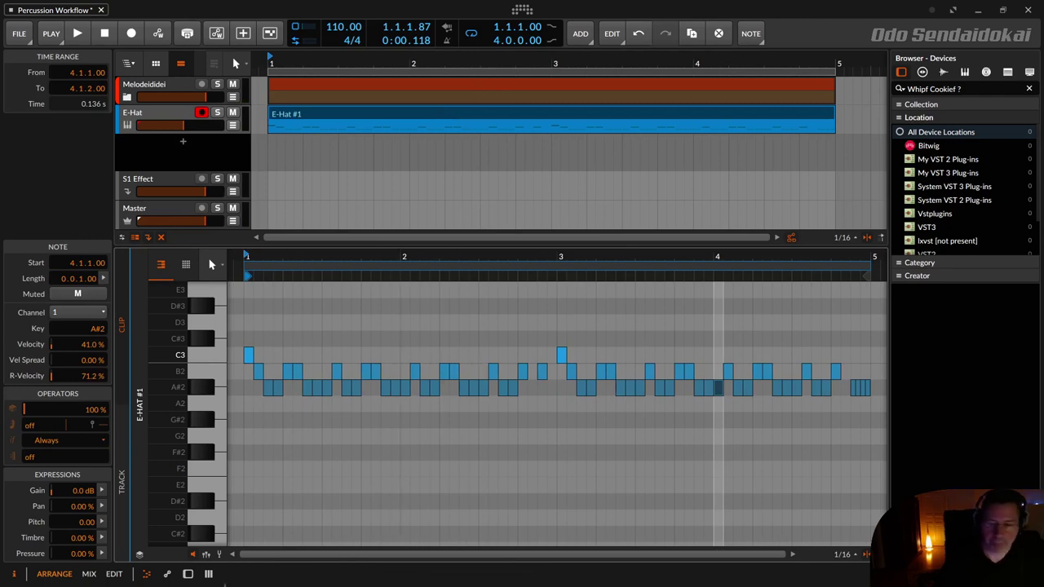
click(208, 574)
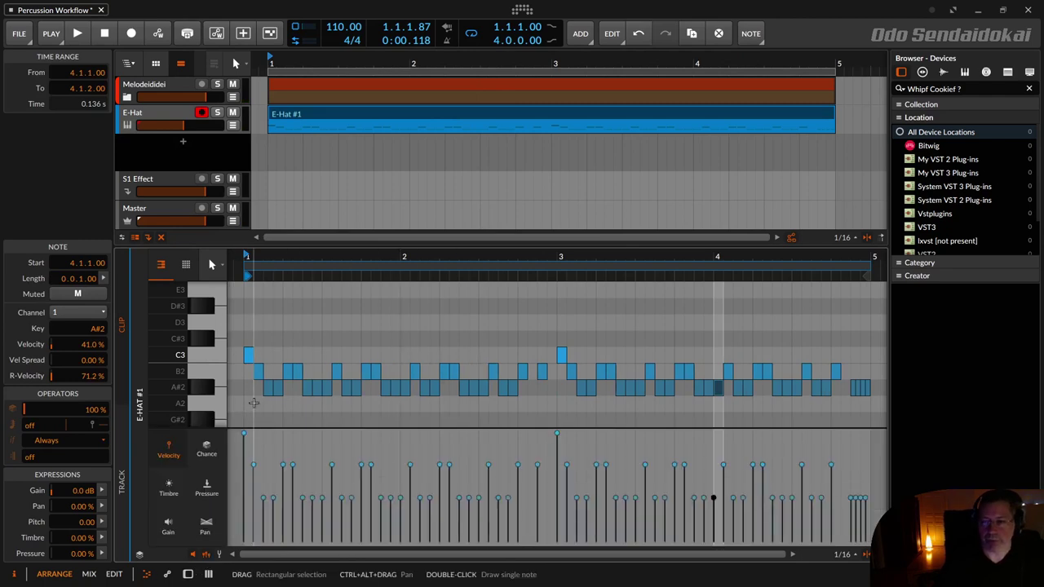
click(213, 352)
click(213, 370)
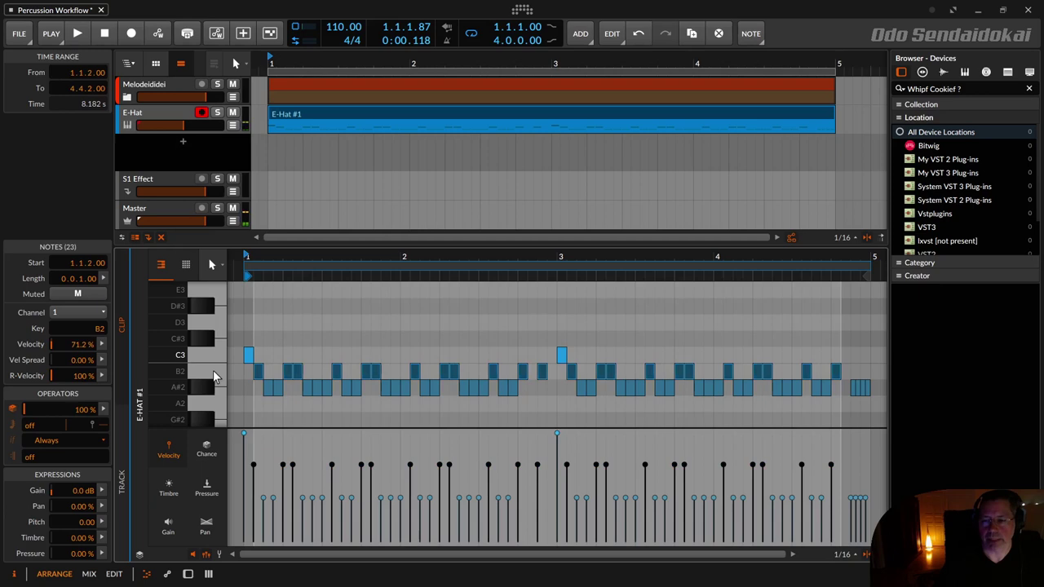
click(200, 385)
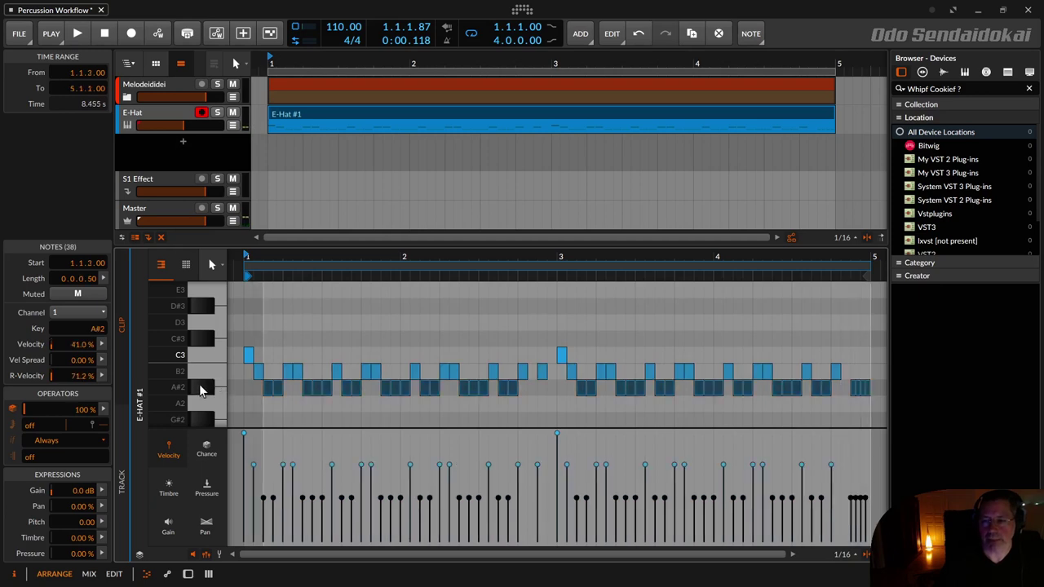
click(204, 352)
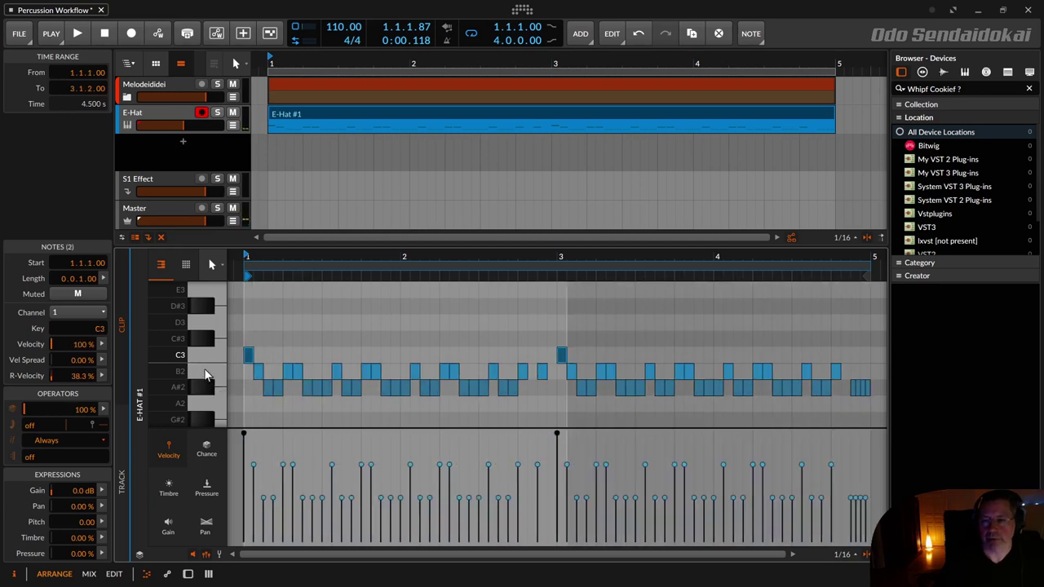
click(204, 389)
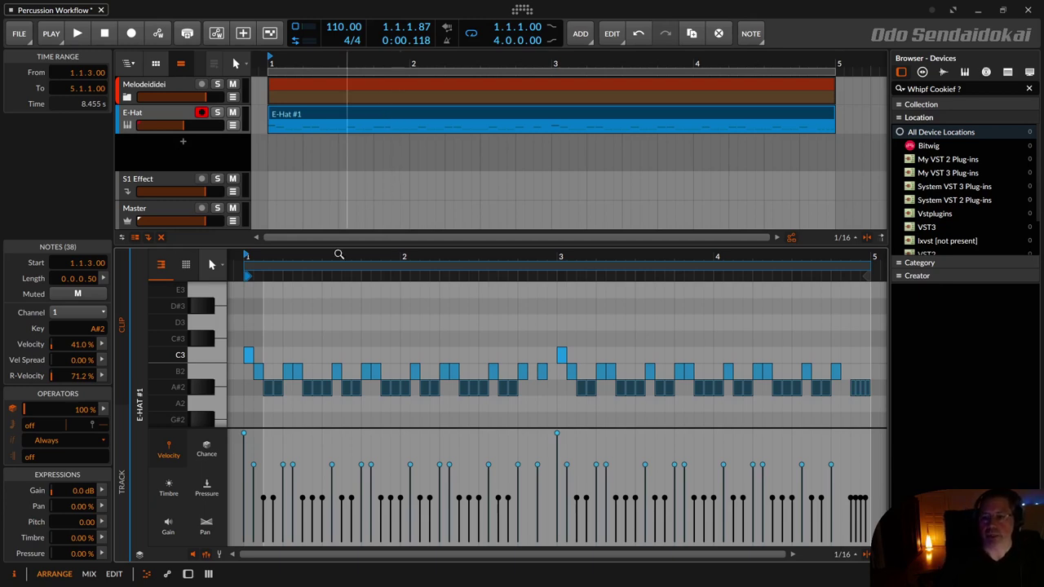
Step: Clear the note selection, then select all 63 notes in the clip with Ctrl+A
click(360, 313)
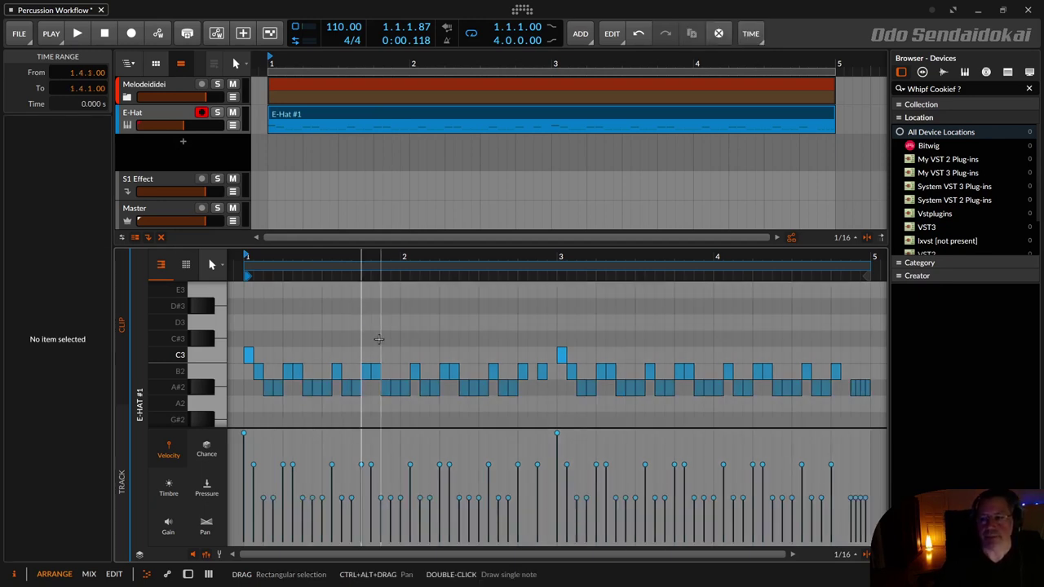
click(379, 339)
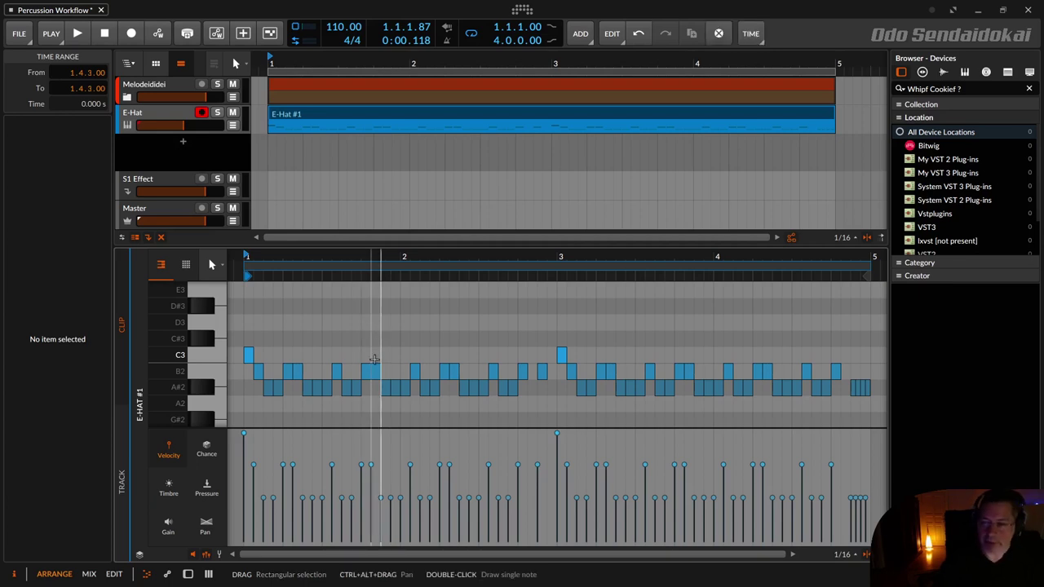
click(395, 349)
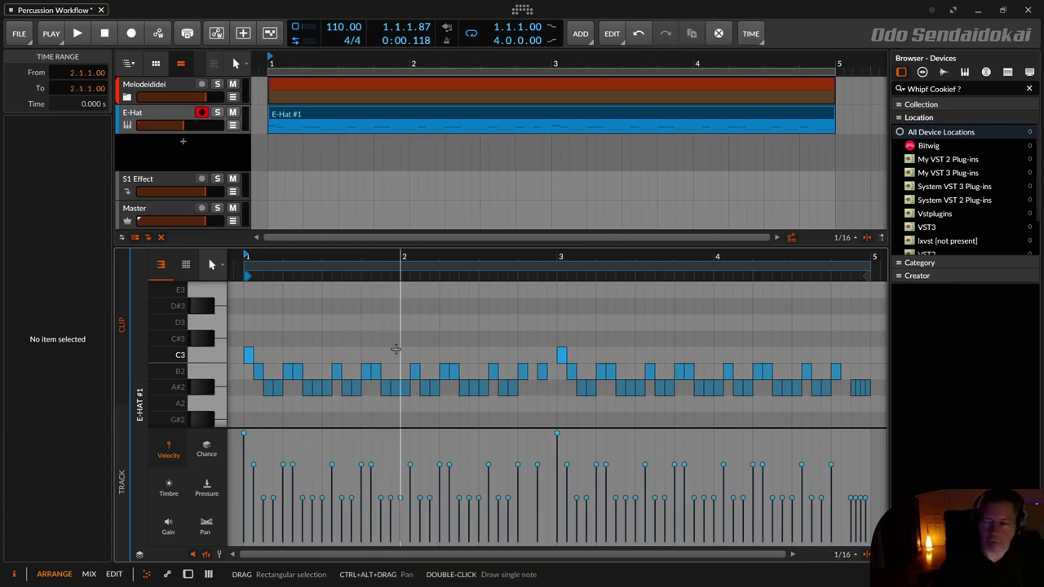
key(ctrl+a)
click(394, 349)
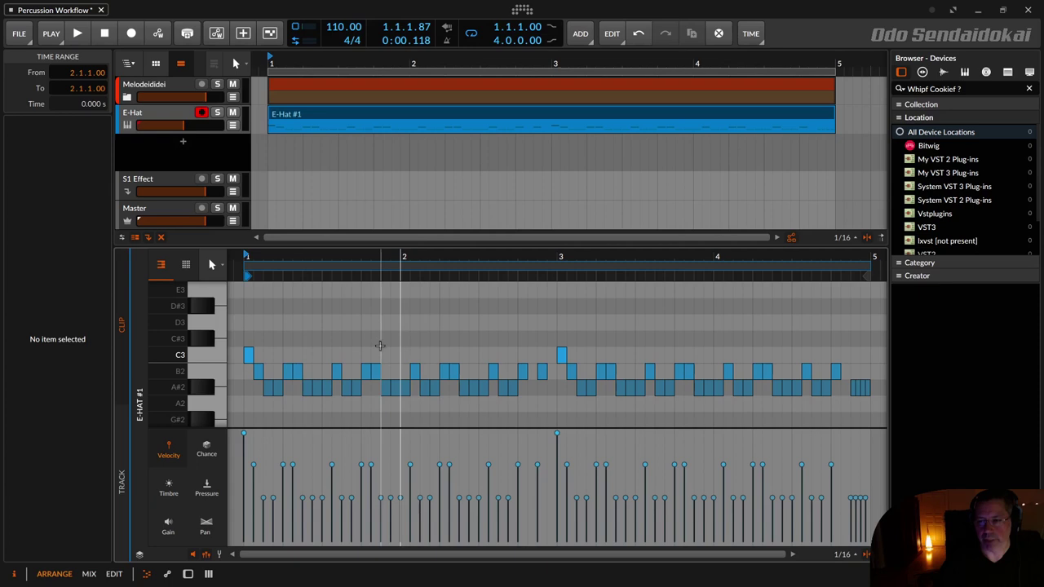
key(ctrl+a)
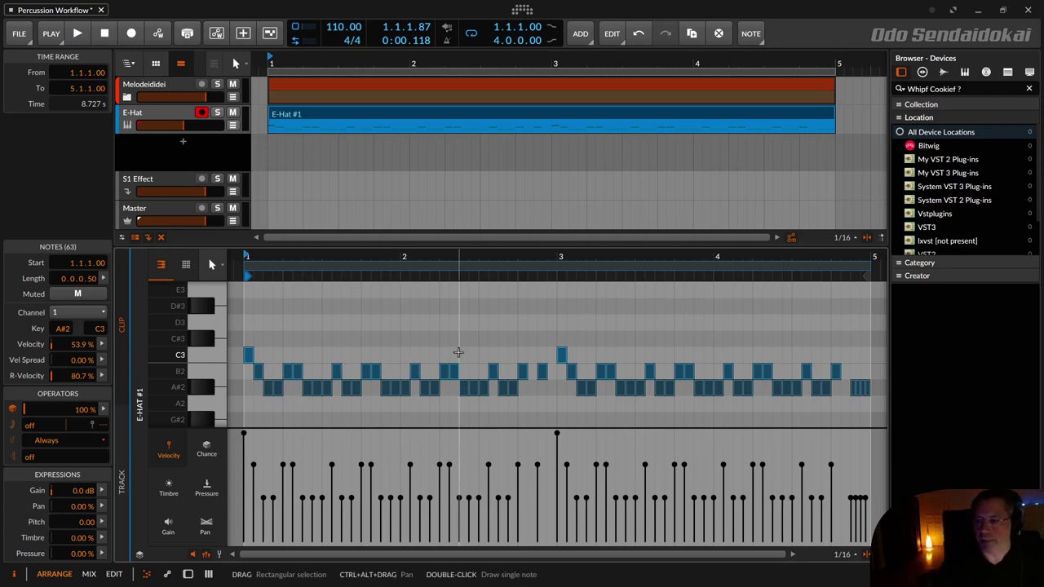
Step: Apply Chaos in the velocity histogram so the 63 velocities randomise around a 55.3% average
click(103, 344)
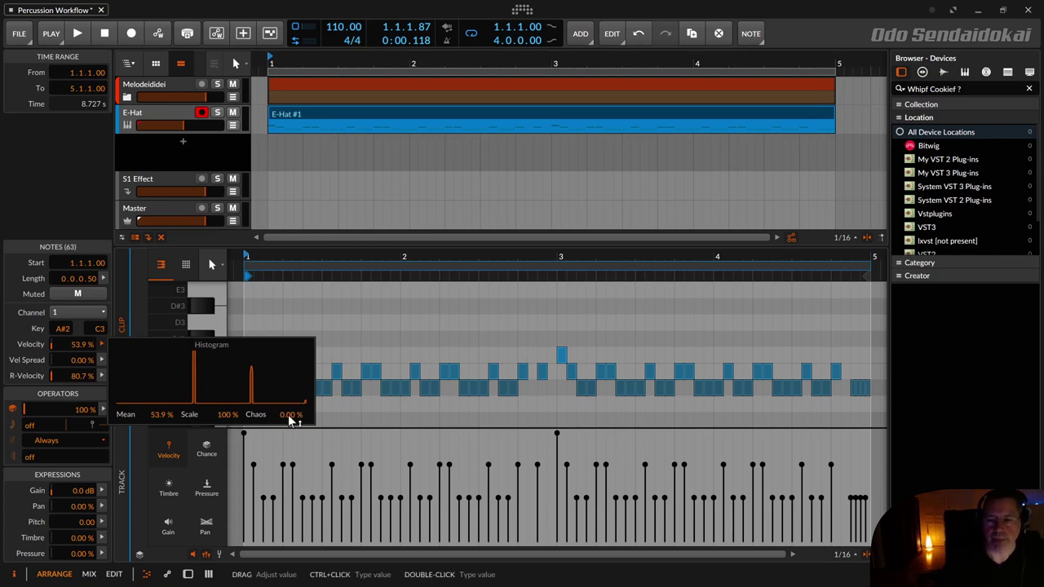
drag(290, 417, 291, 374)
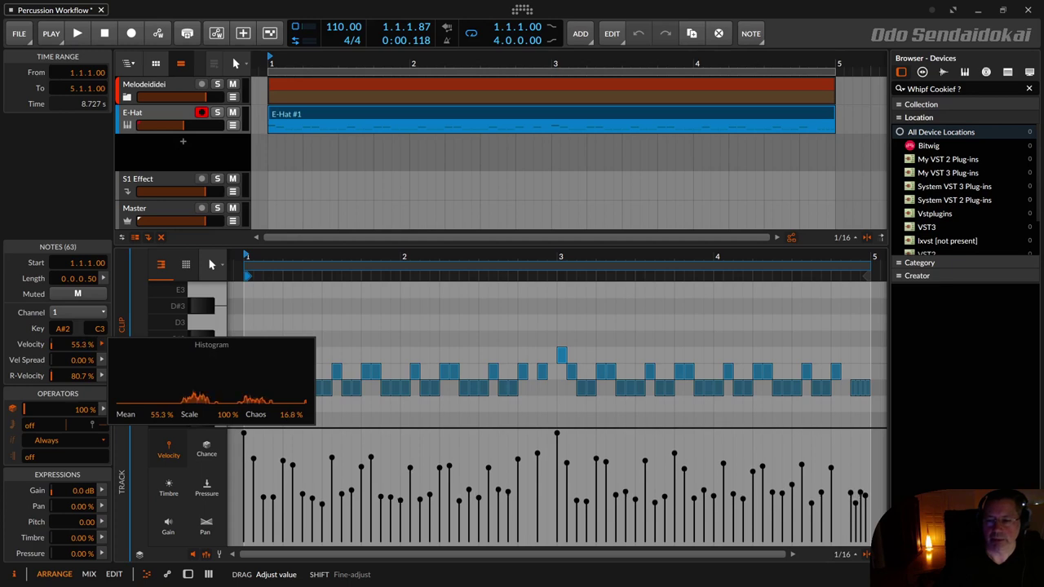
drag(290, 374, 290, 373)
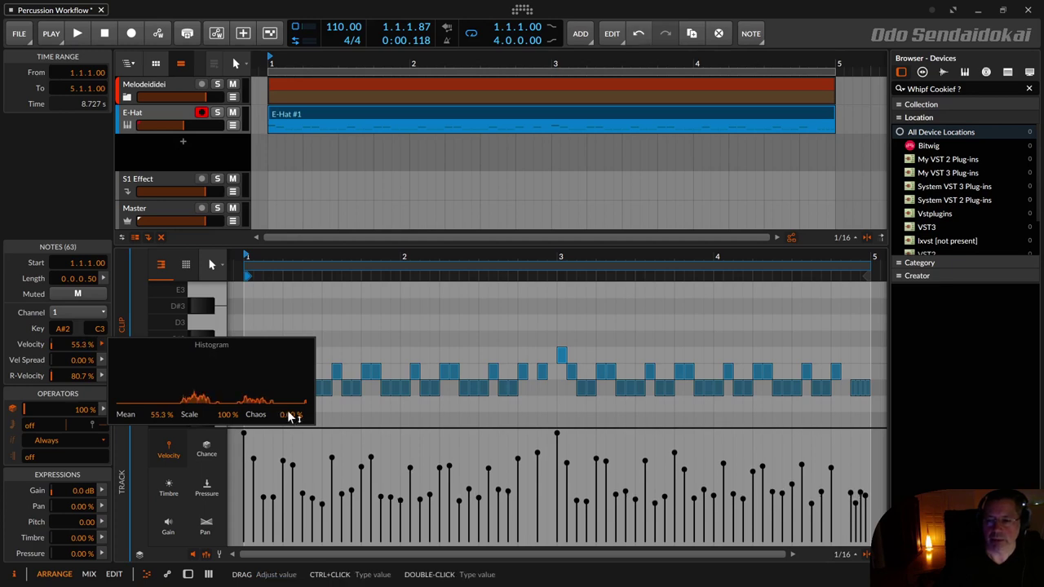
Step: Play the loop, comparing fixed and randomised velocities via Undo/Redo, keeping the randomised ones
click(379, 324)
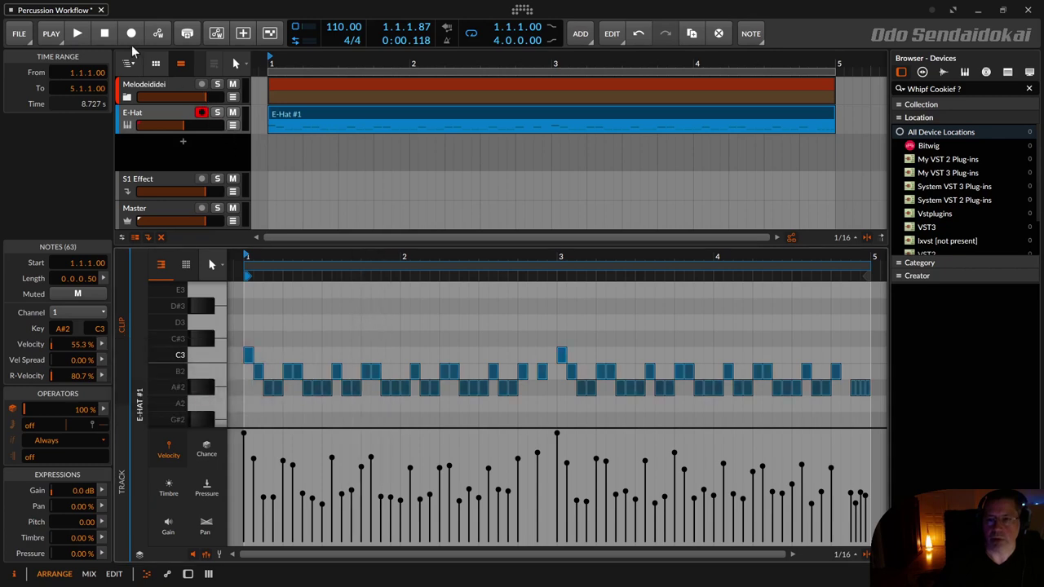
click(79, 33)
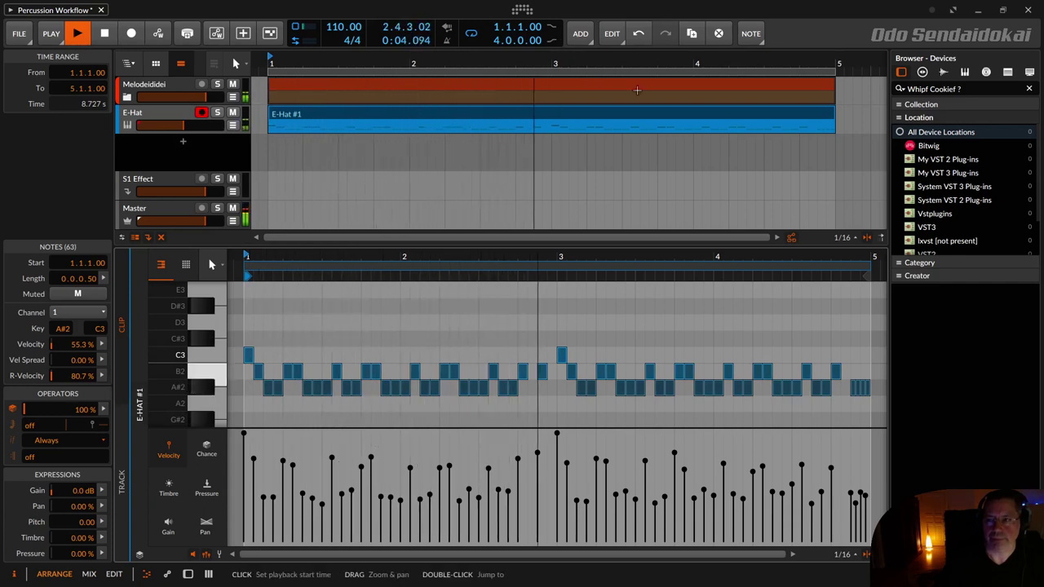
click(642, 31)
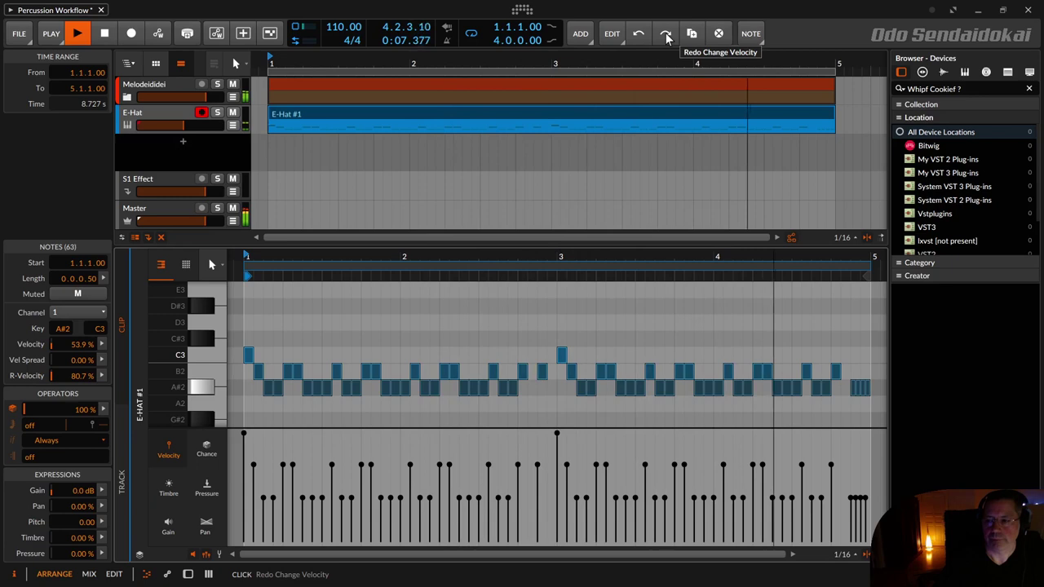
click(667, 37)
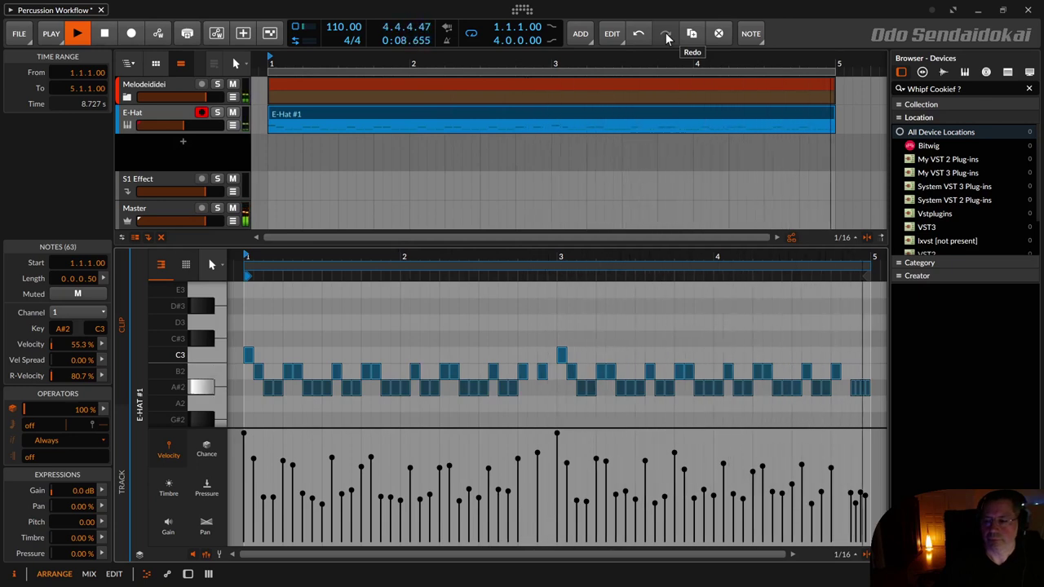
key(space)
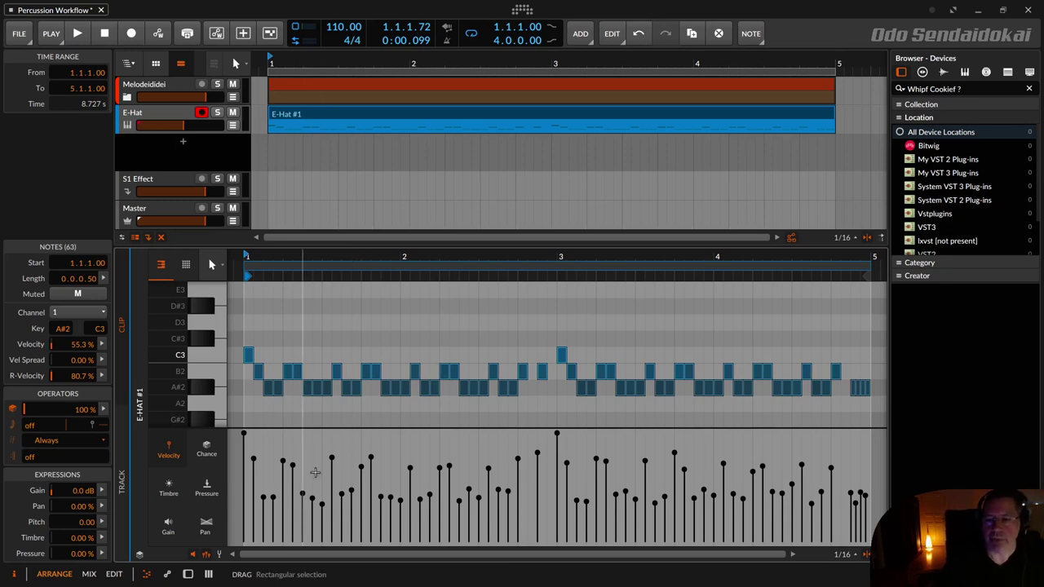
Step: Select all 63 notes and set their Vel Spread to 17.6%
click(321, 310)
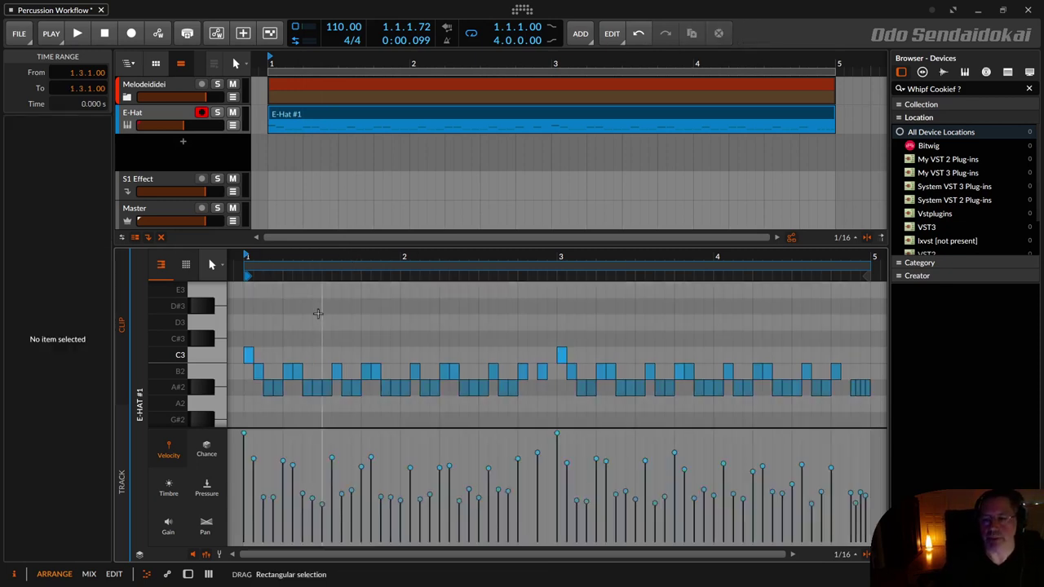
click(313, 333)
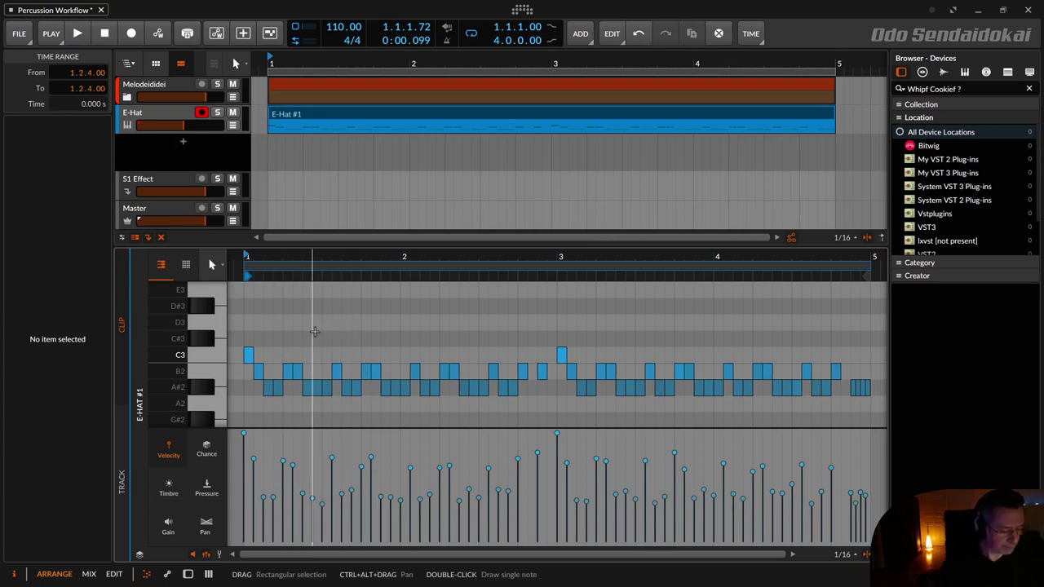
key(ctrl+a)
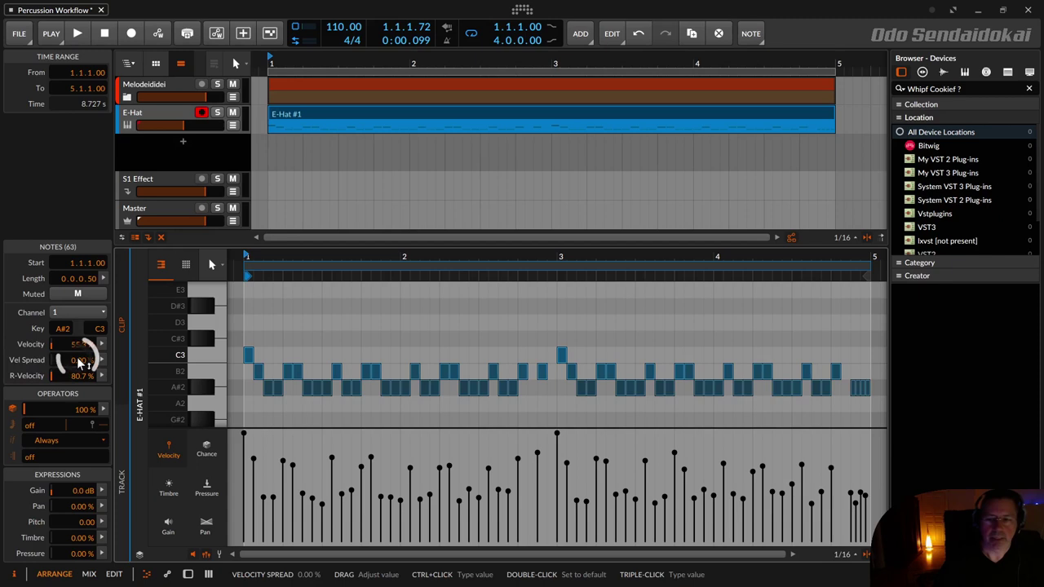
drag(75, 364, 75, 355)
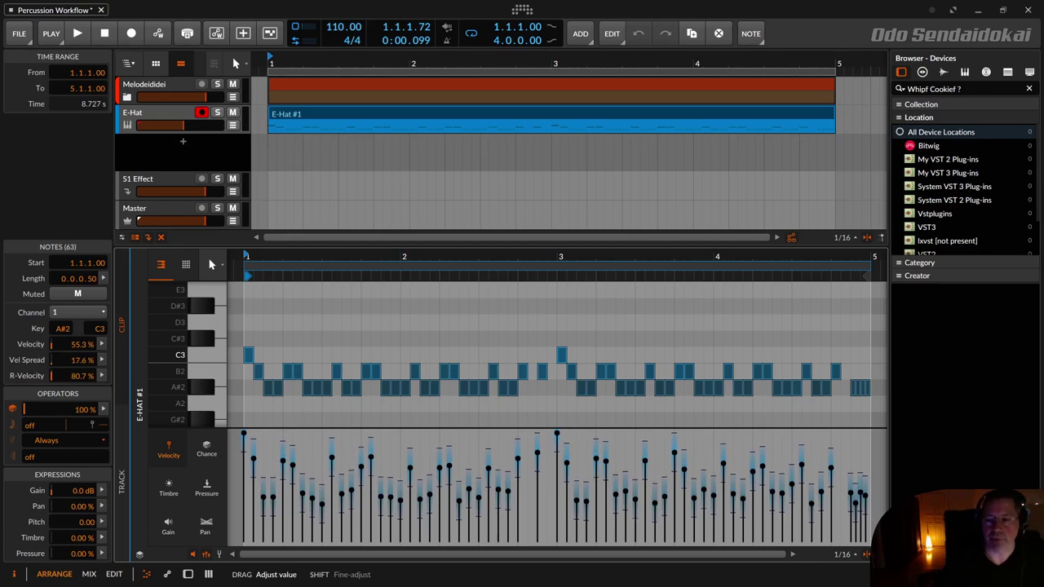
drag(75, 356, 75, 356)
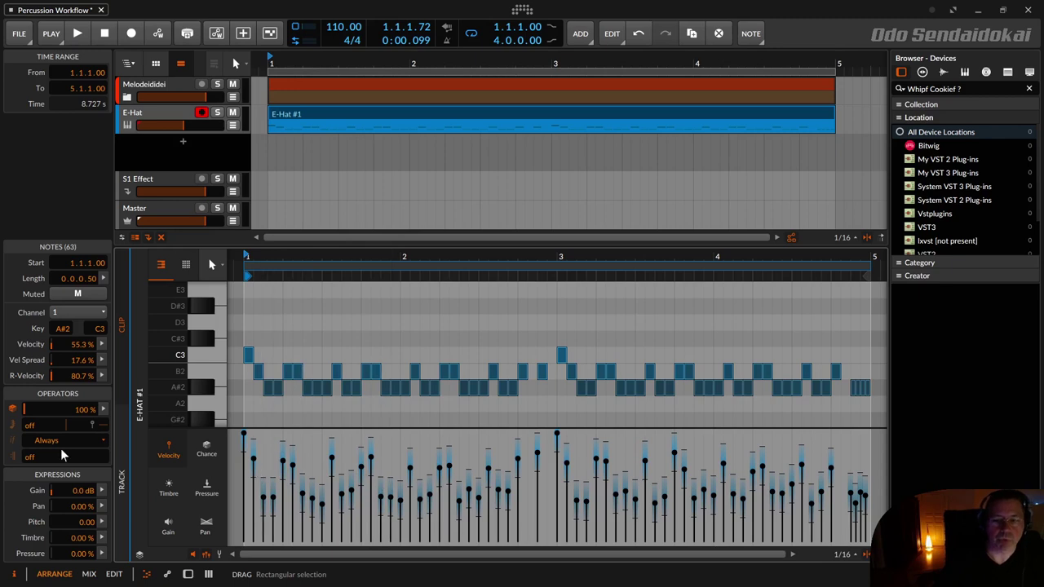
Step: Reset Vel Spread to 0%, then randomise per-note spreads with histogram Chaos to a 6.51% average
mouse_move(78, 368)
mouse_down()
mouse_move(77, 424)
mouse_move(77, 371)
mouse_up()
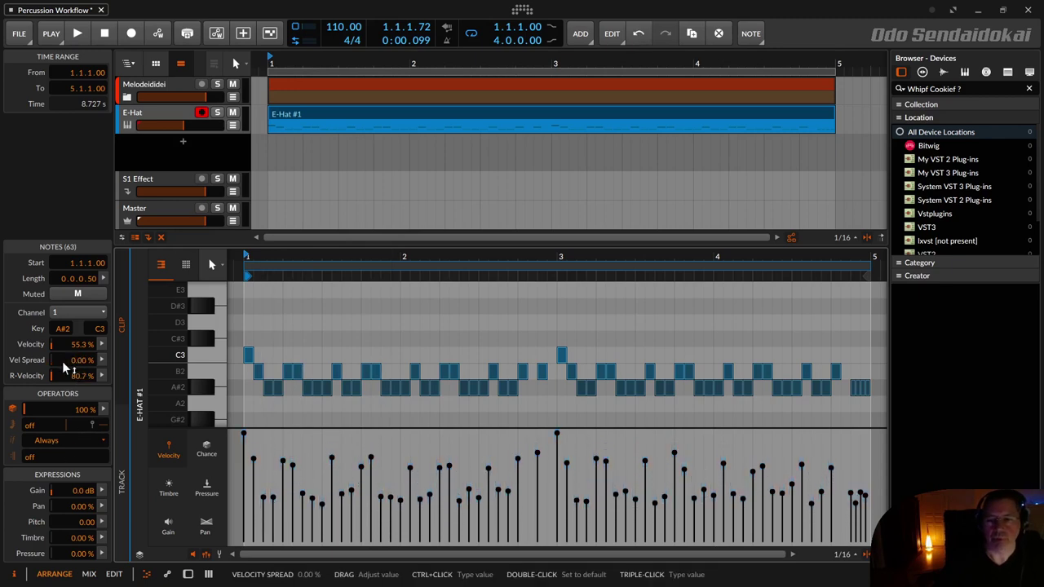
click(101, 360)
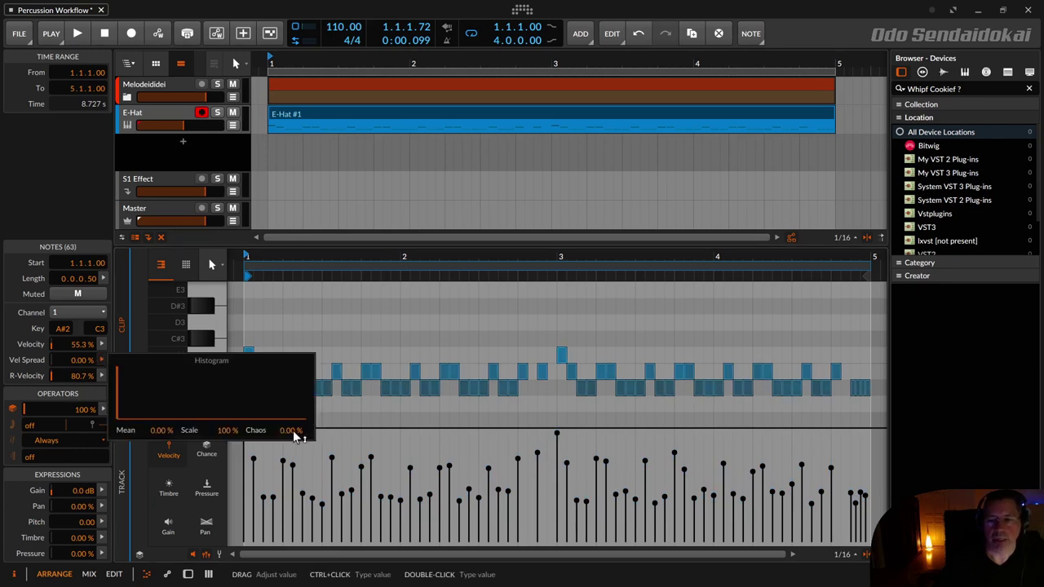
drag(291, 433, 291, 375)
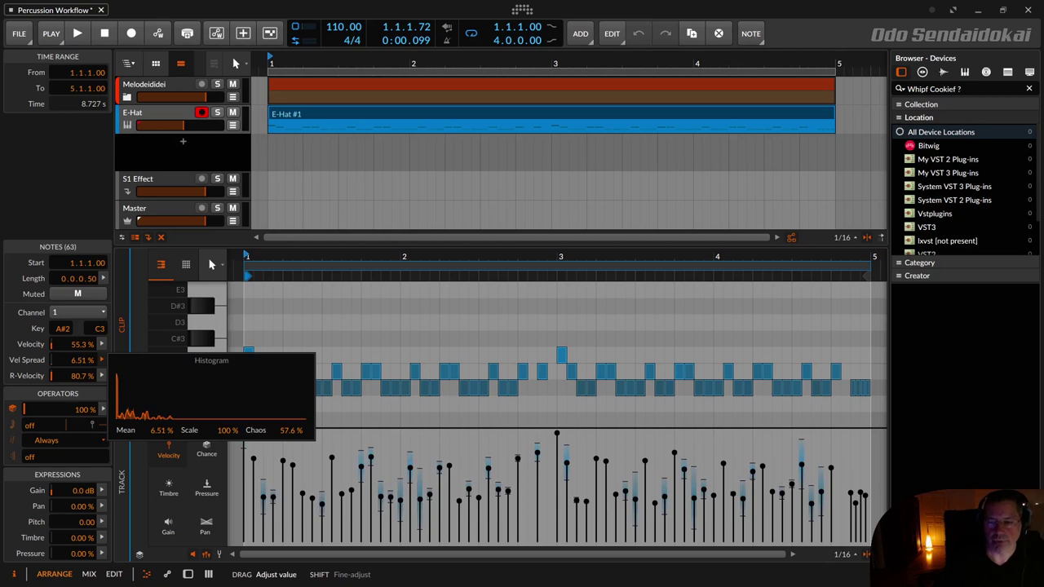
drag(291, 373, 310, 396)
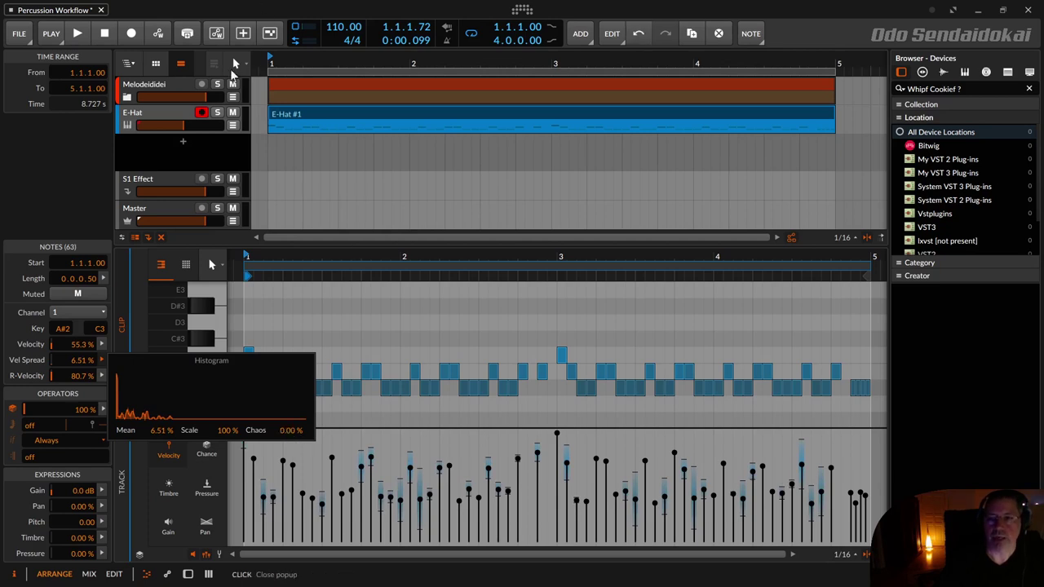
Step: Close the histogram, play and stop the loop, then select the E-Hat #1 clip in the arranger
click(78, 36)
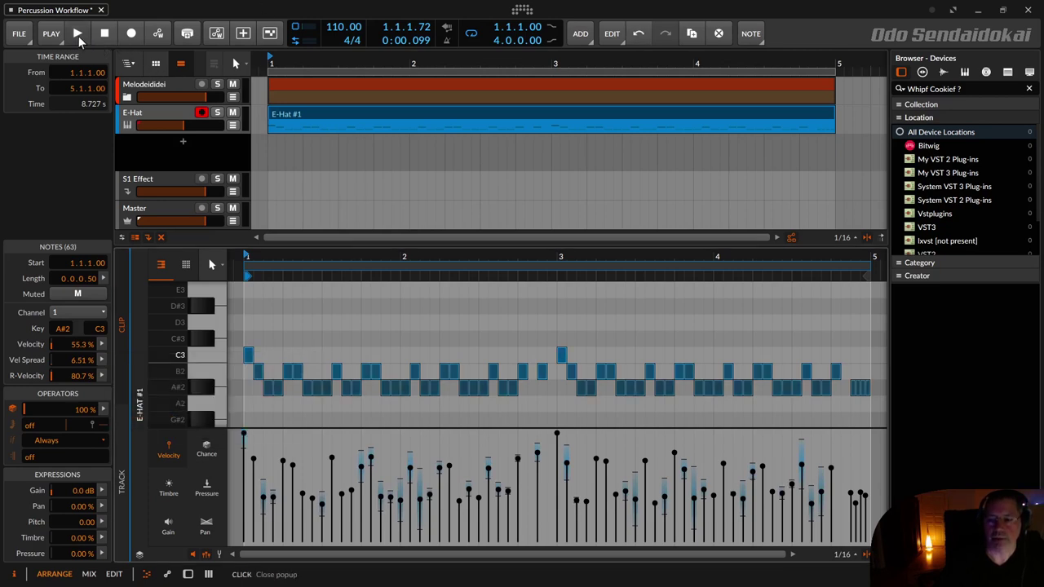
click(78, 36)
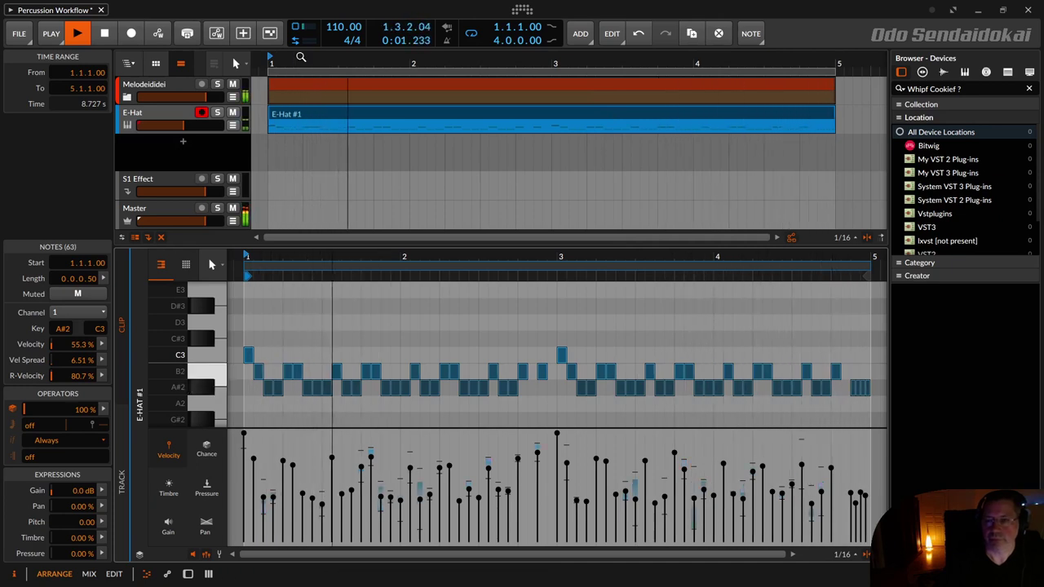
key(space)
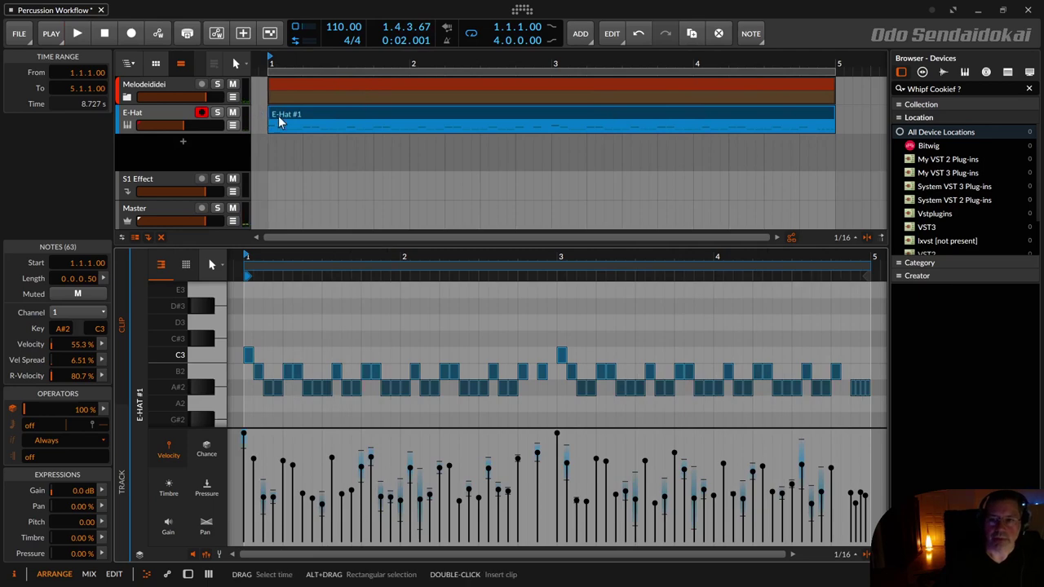
click(284, 119)
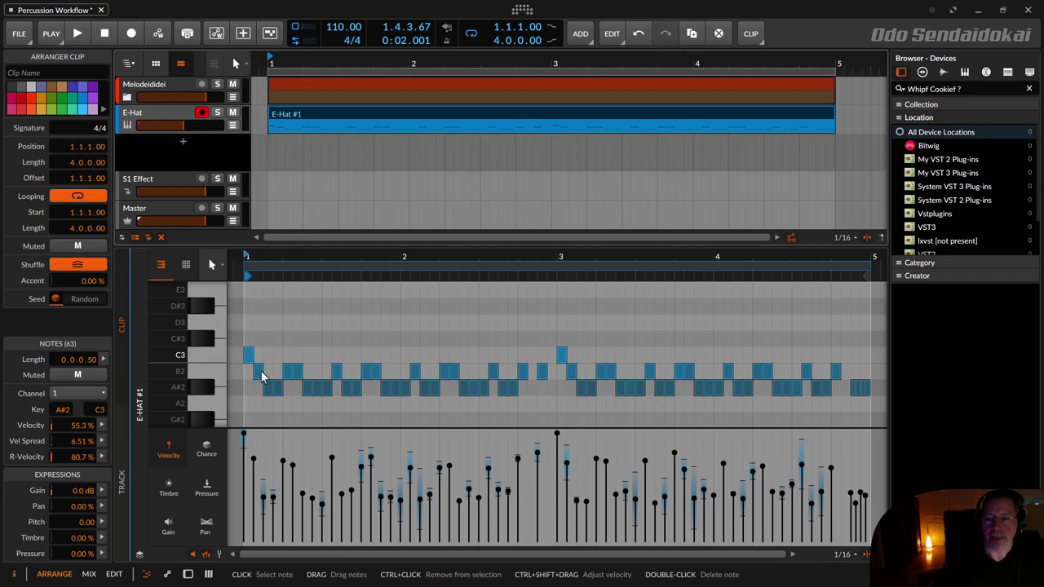
click(208, 359)
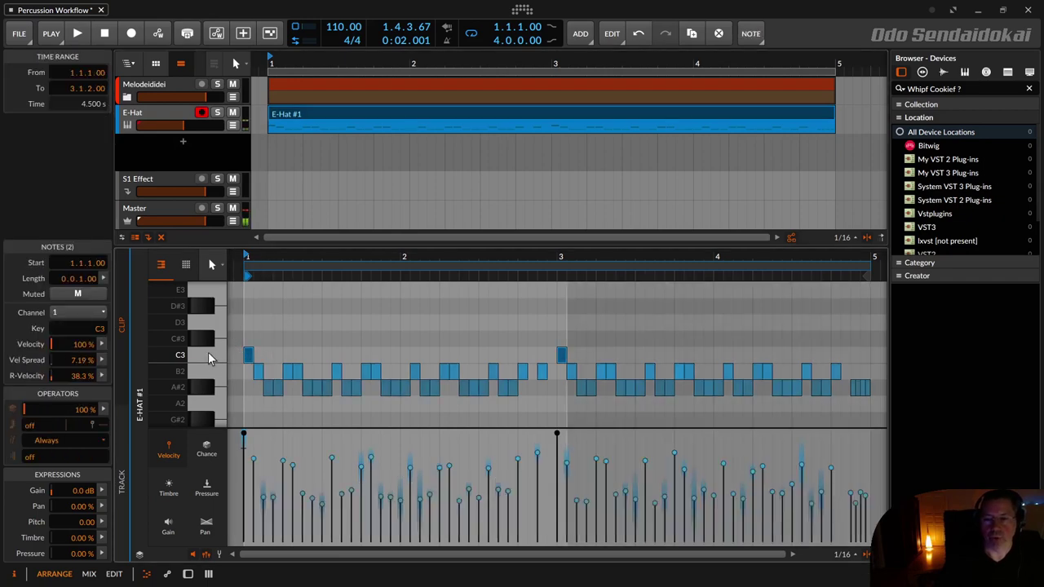
click(209, 389)
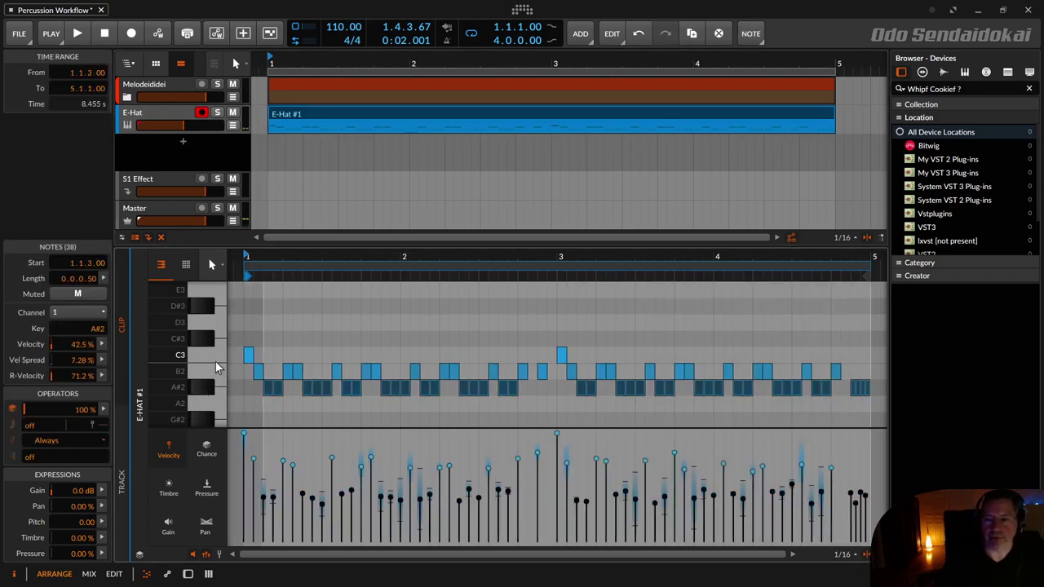
click(210, 353)
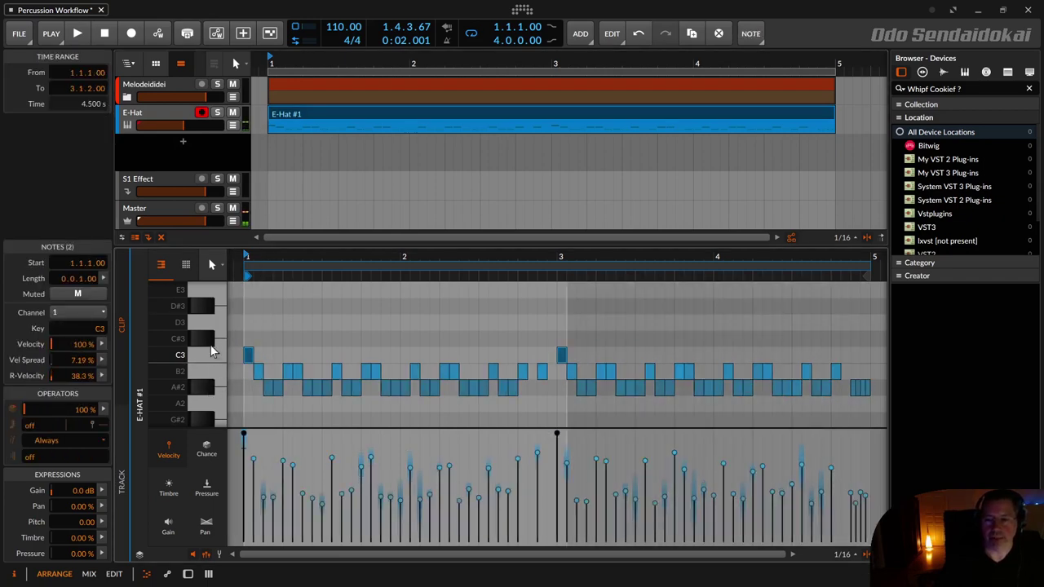
click(214, 386)
click(207, 389)
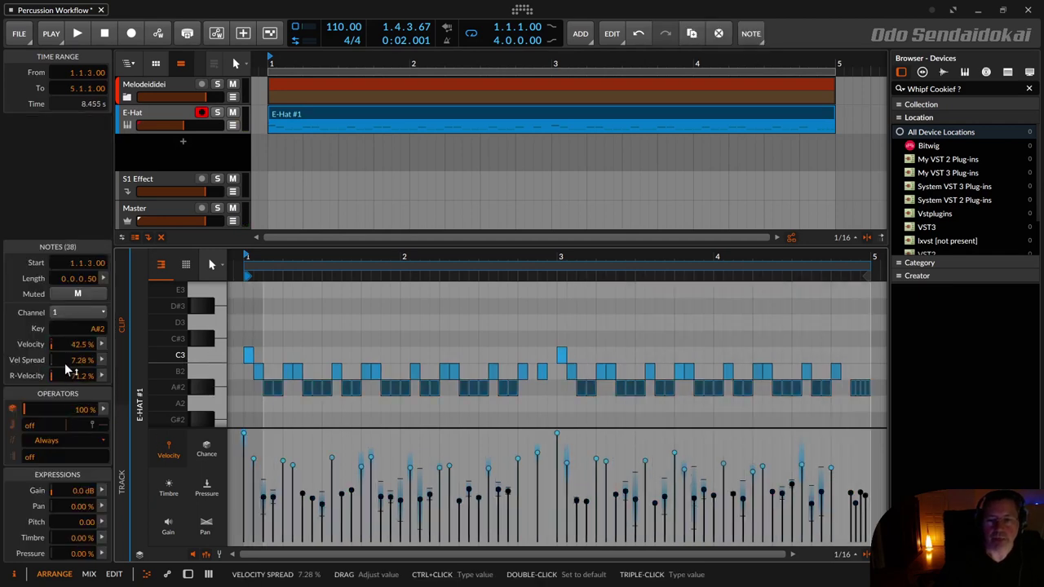
click(101, 359)
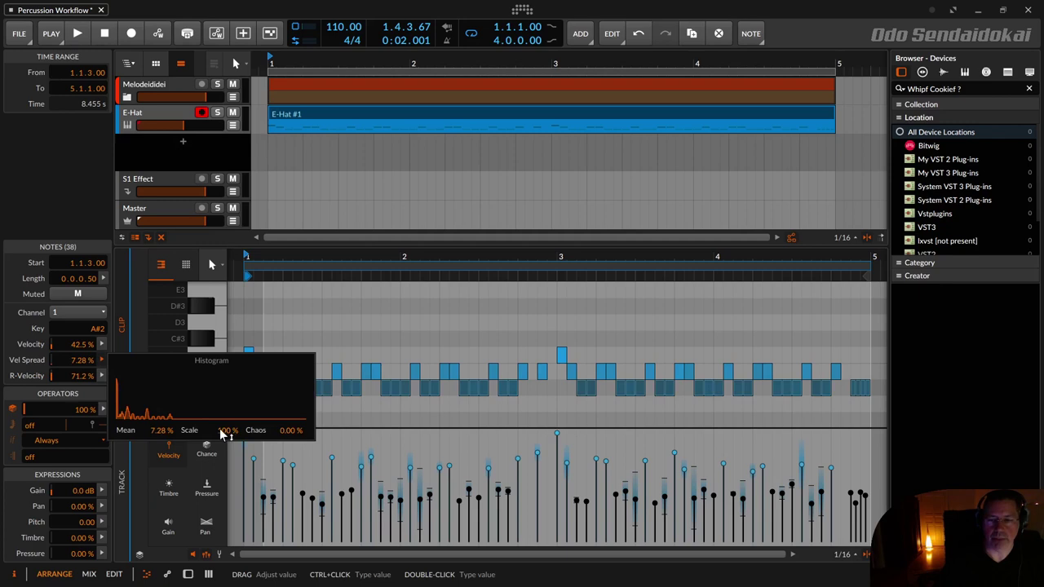
click(303, 336)
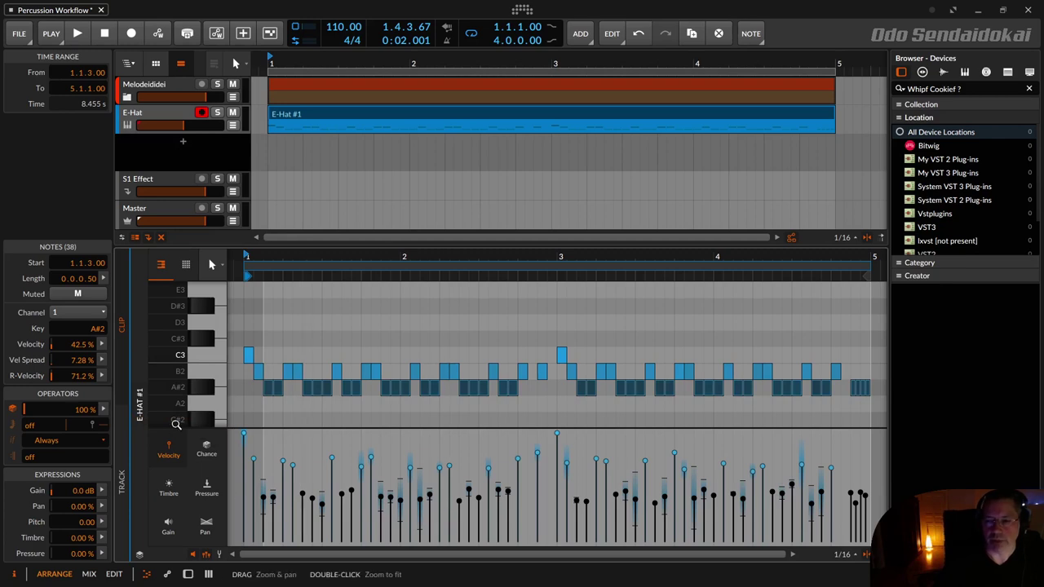
click(101, 360)
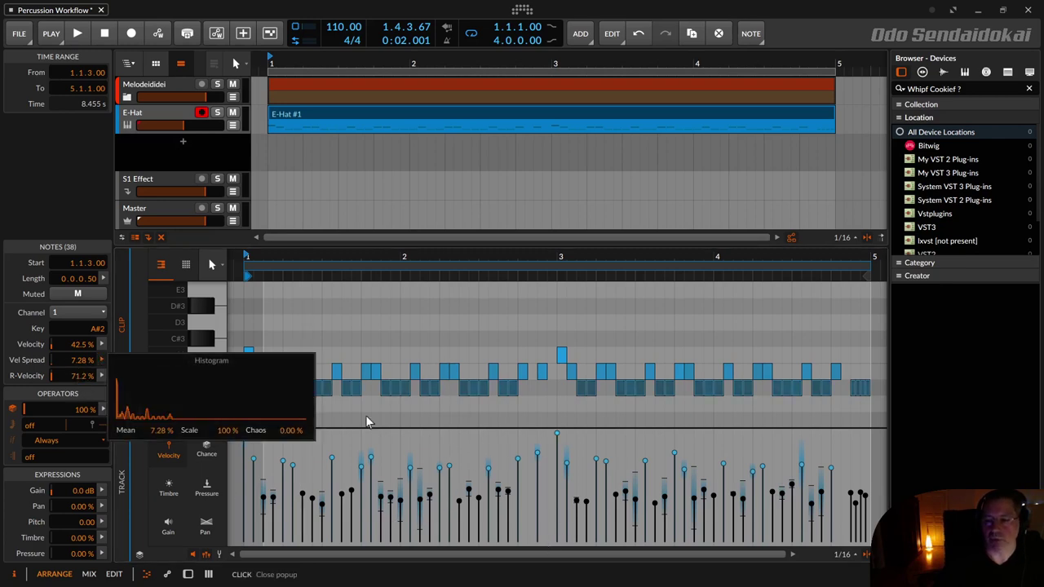
Step: Select the 23 B2 notes and drag their velocity spread mean down to 0%
click(361, 310)
click(374, 330)
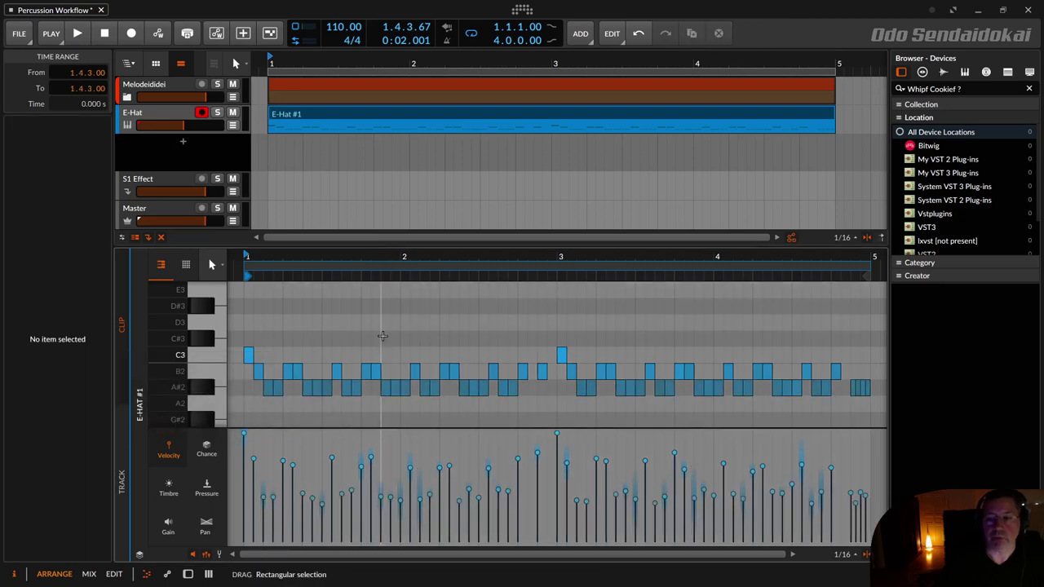
key(ctrl+a)
click(375, 332)
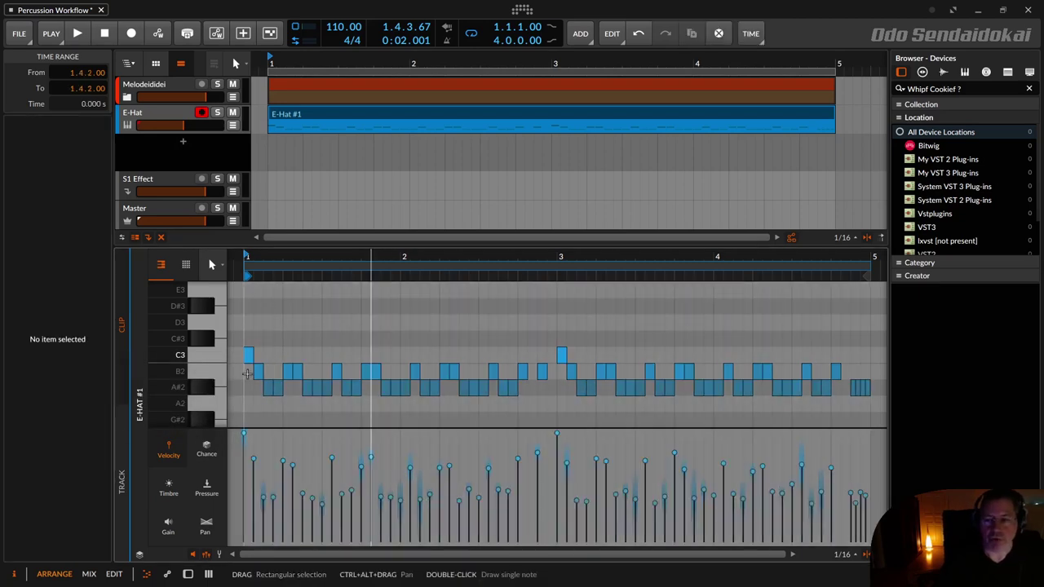
click(222, 373)
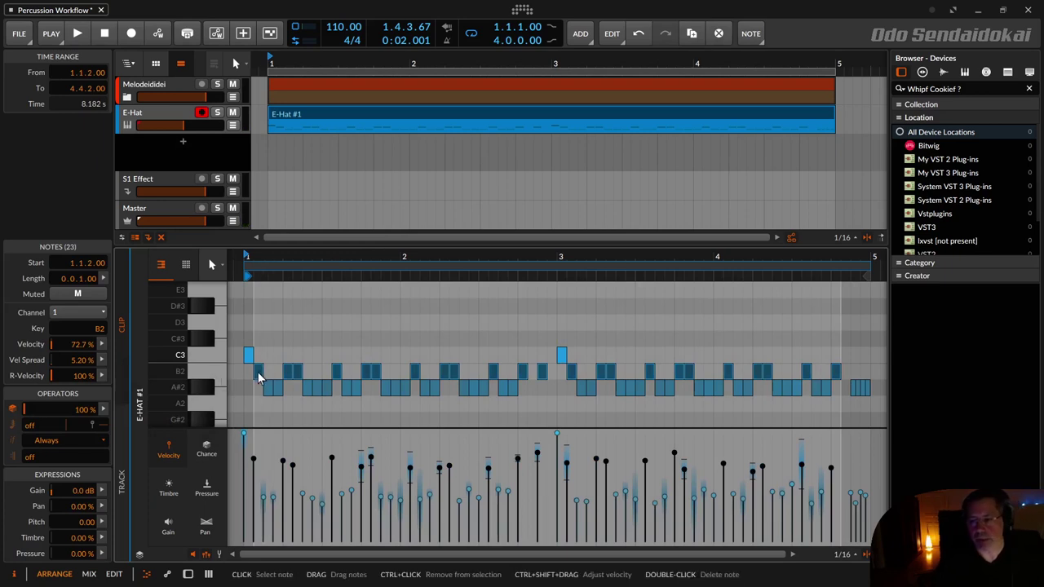
click(103, 359)
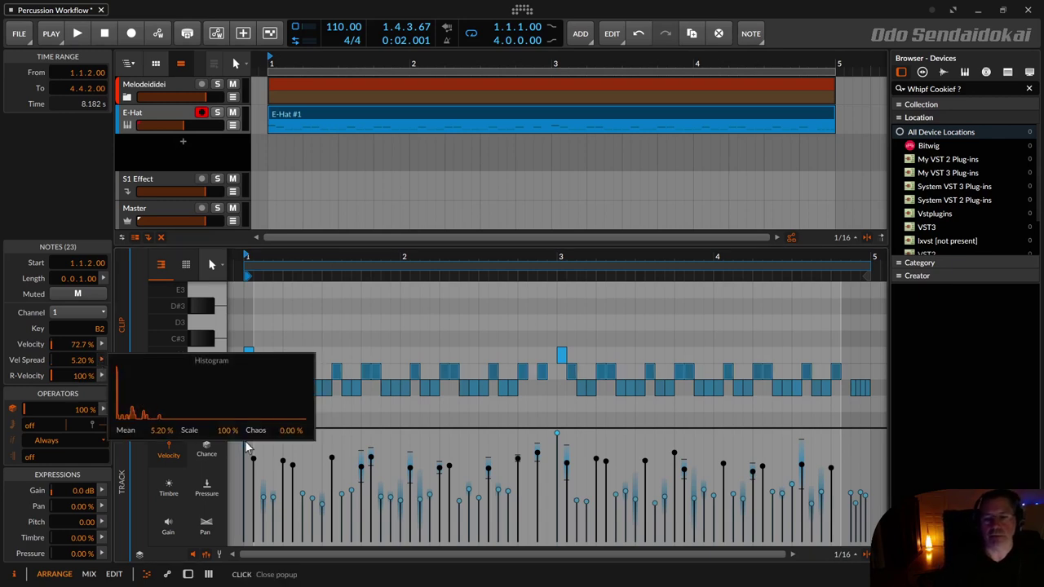
mouse_move(161, 430)
mouse_down()
mouse_move(156, 456)
mouse_move(157, 424)
mouse_move(157, 444)
mouse_move(156, 434)
mouse_up()
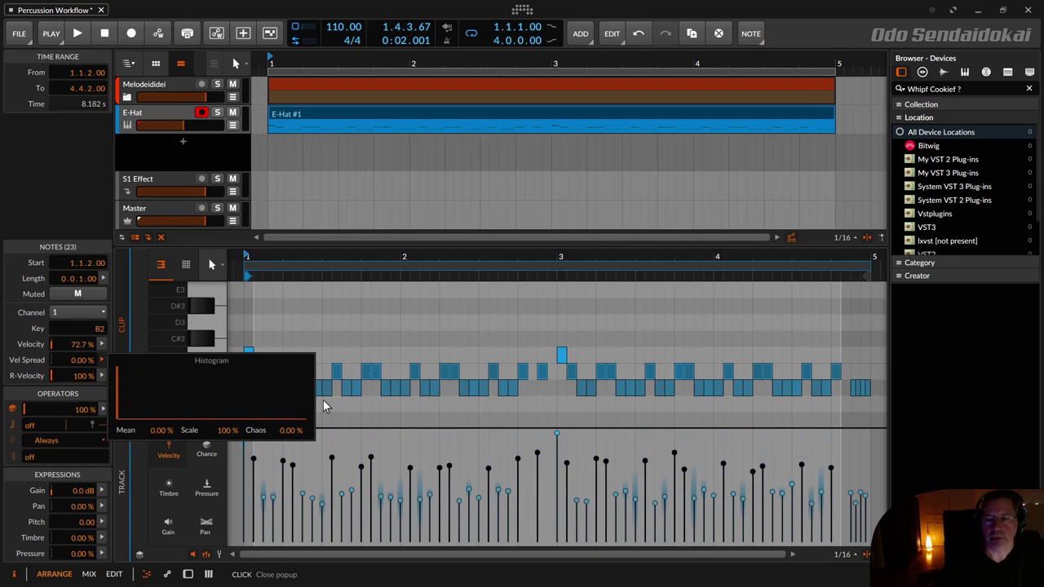
click(455, 308)
Step: Select the A#2 notes, then reselect all 63 notes, now averaging 4.62% spread
click(206, 388)
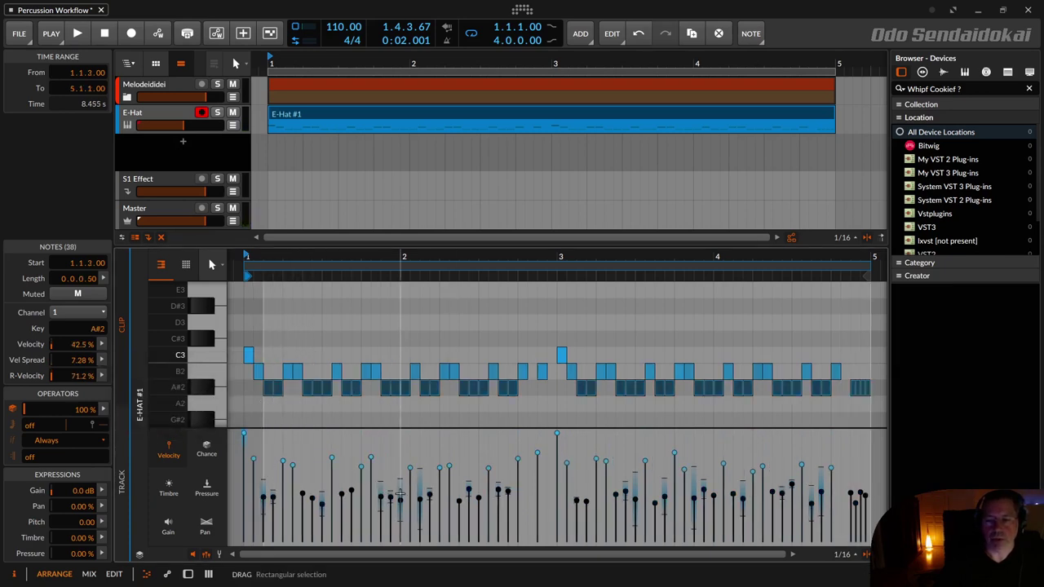
click(341, 318)
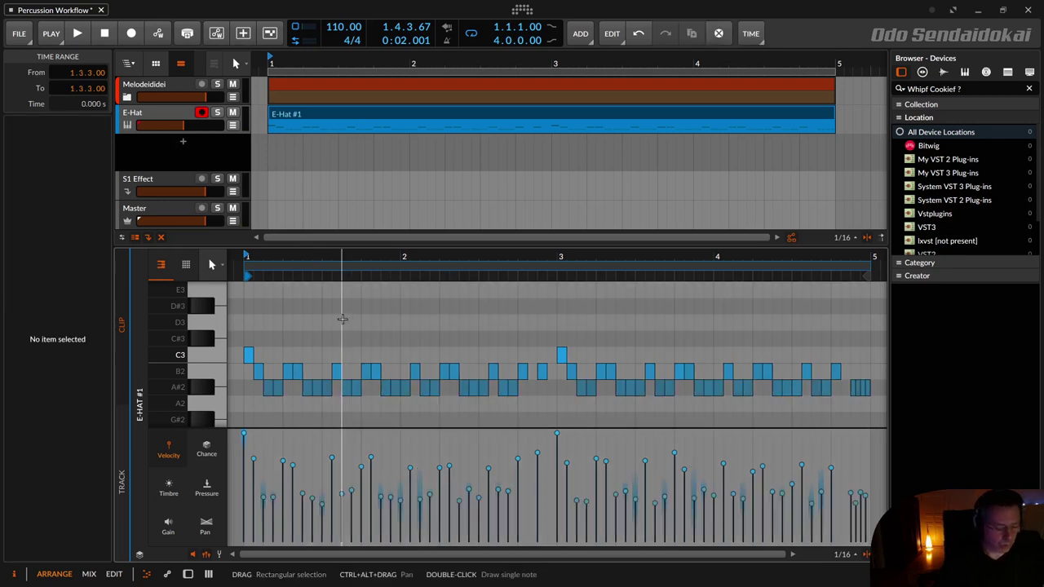
key(ctrl+a)
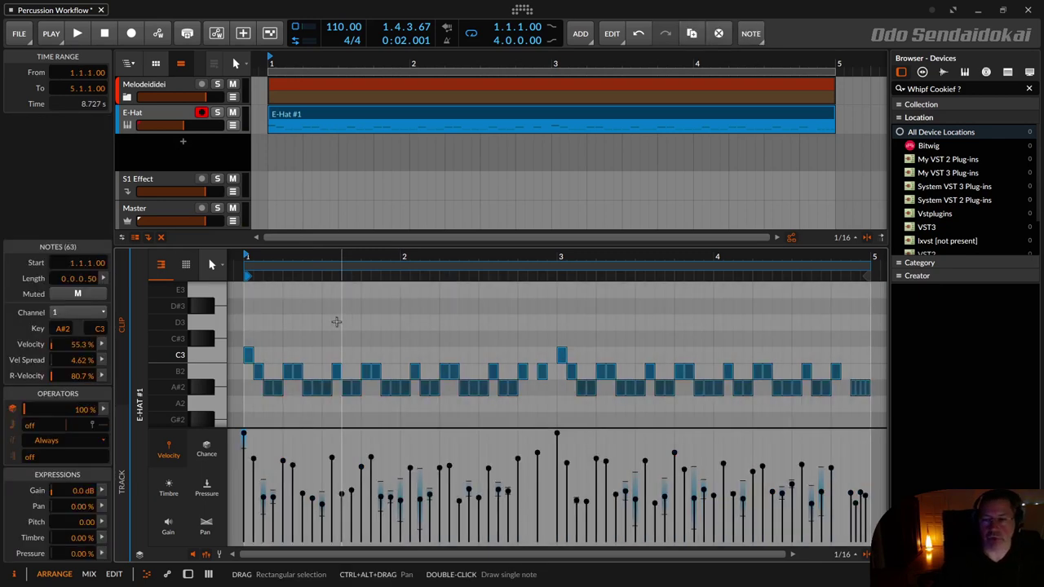
Step: Zero the release velocity and velocity spread of all 63 notes, after briefly trying a 10.1% spread
double_click(69, 376)
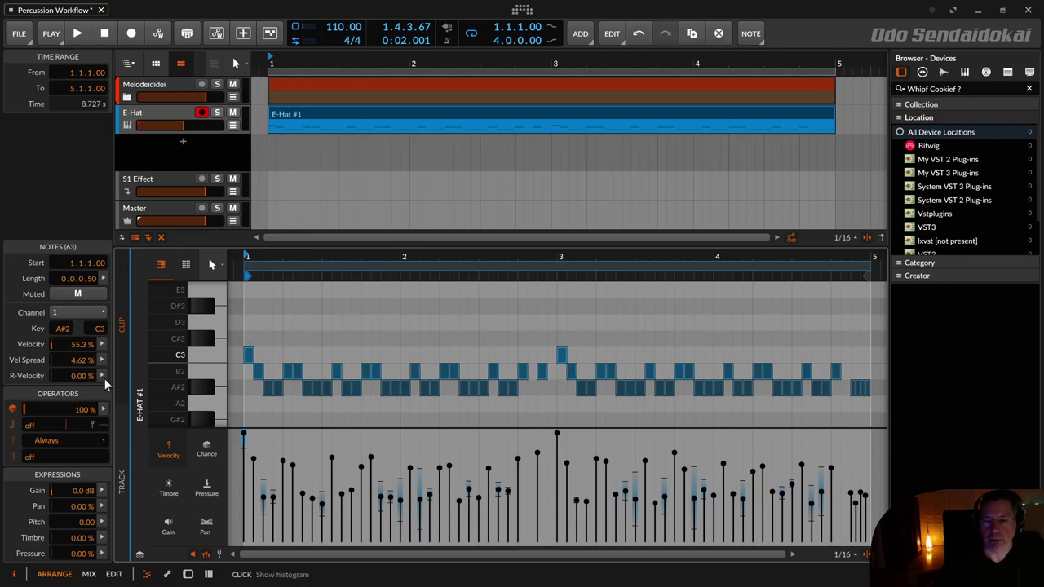
double_click(81, 361)
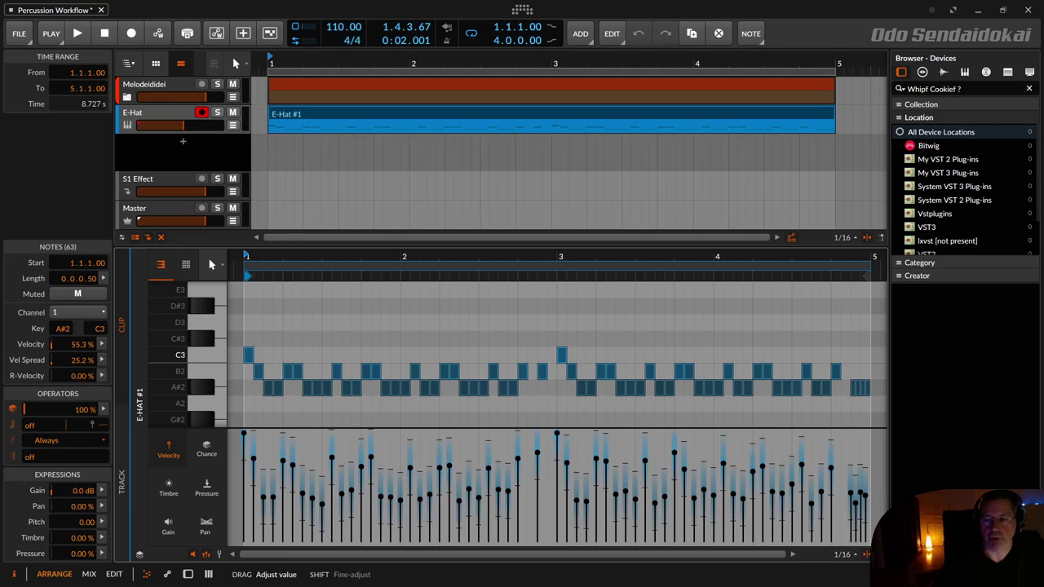
click(102, 360)
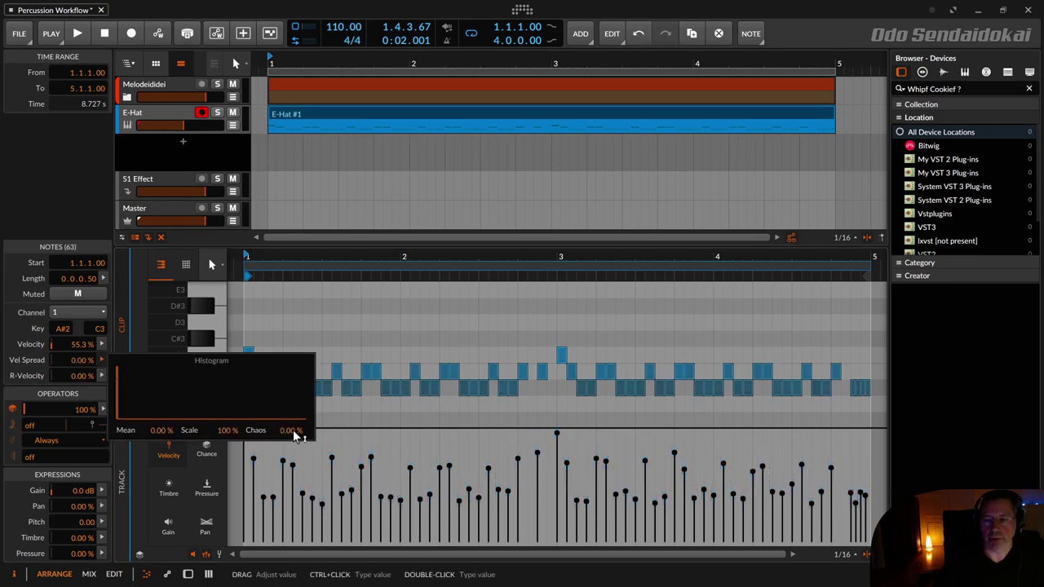
drag(161, 430, 161, 400)
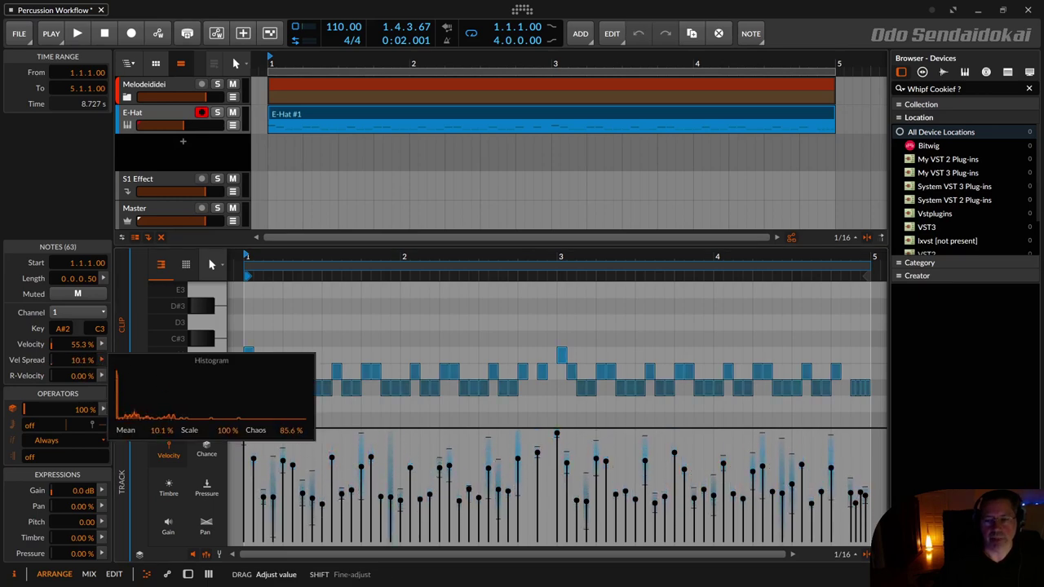
double_click(292, 430)
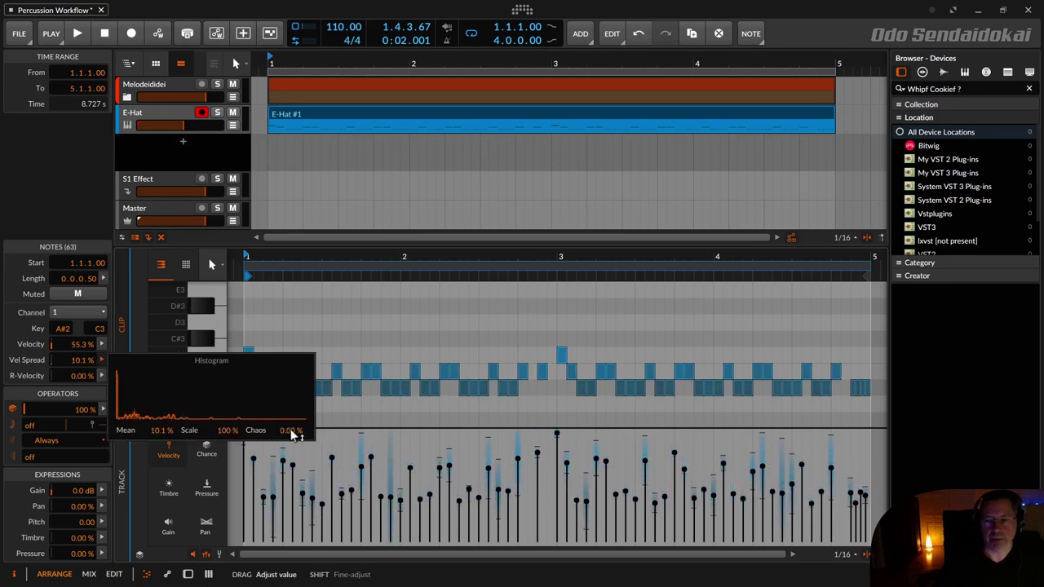
click(88, 492)
double_click(82, 360)
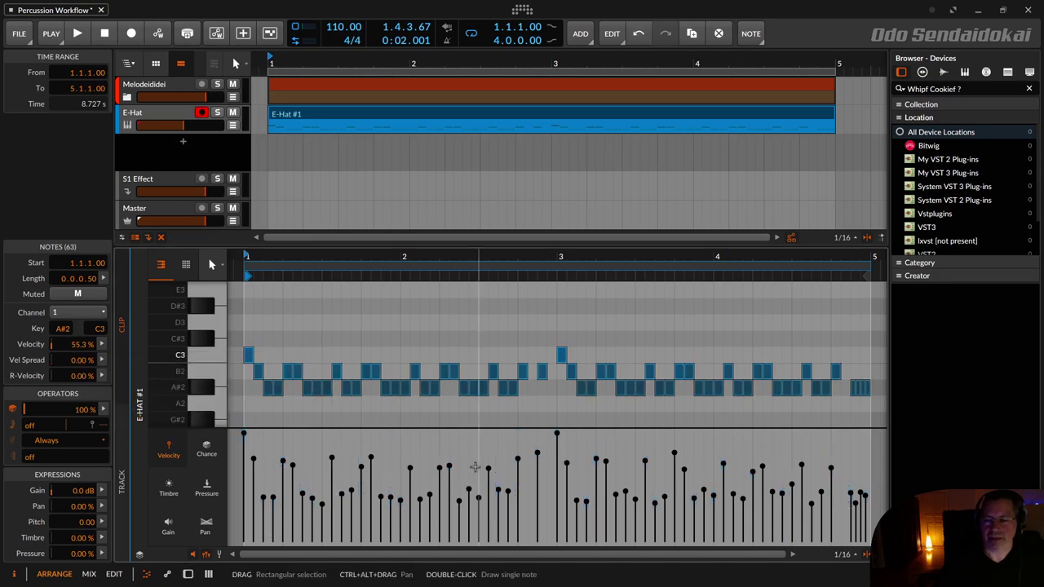
Step: Flatten the A#2 notes' velocities to a single level of 44.9%
click(205, 388)
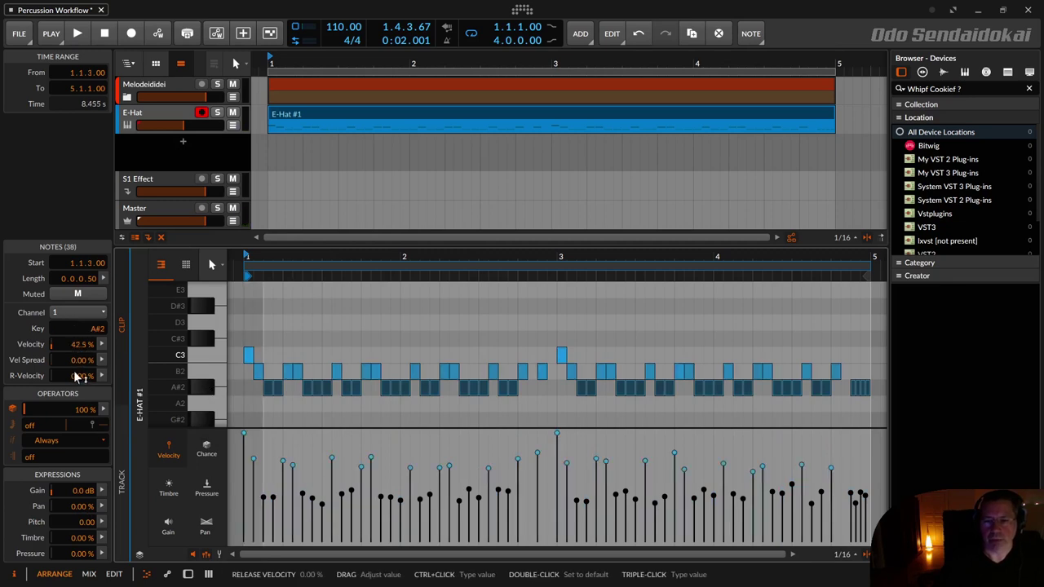
click(103, 343)
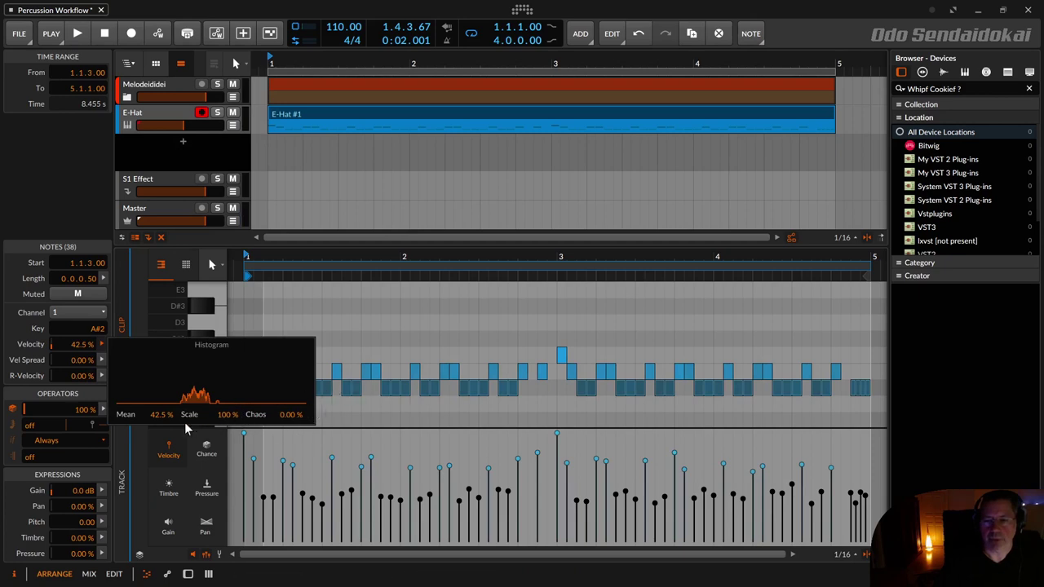
mouse_move(160, 414)
mouse_down()
mouse_move(160, 425)
mouse_move(160, 403)
mouse_up()
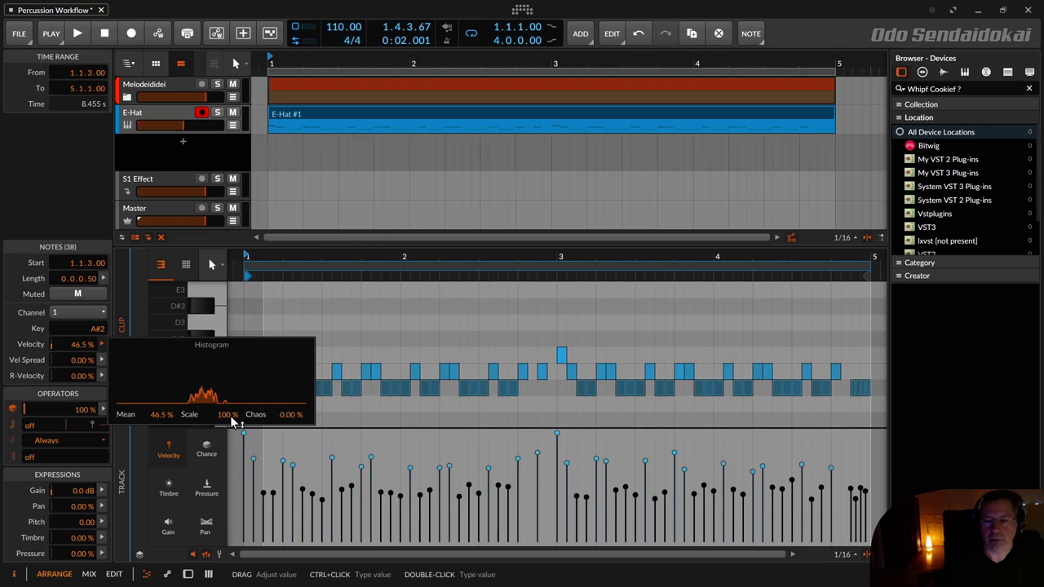
mouse_move(228, 414)
mouse_down()
mouse_move(228, 457)
mouse_move(227, 414)
mouse_up()
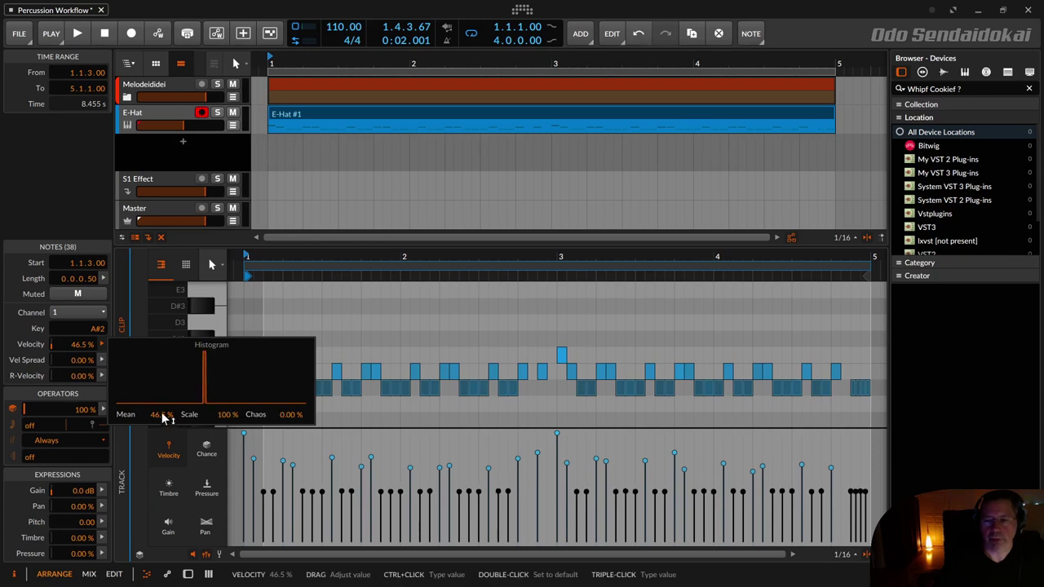
drag(163, 417, 163, 422)
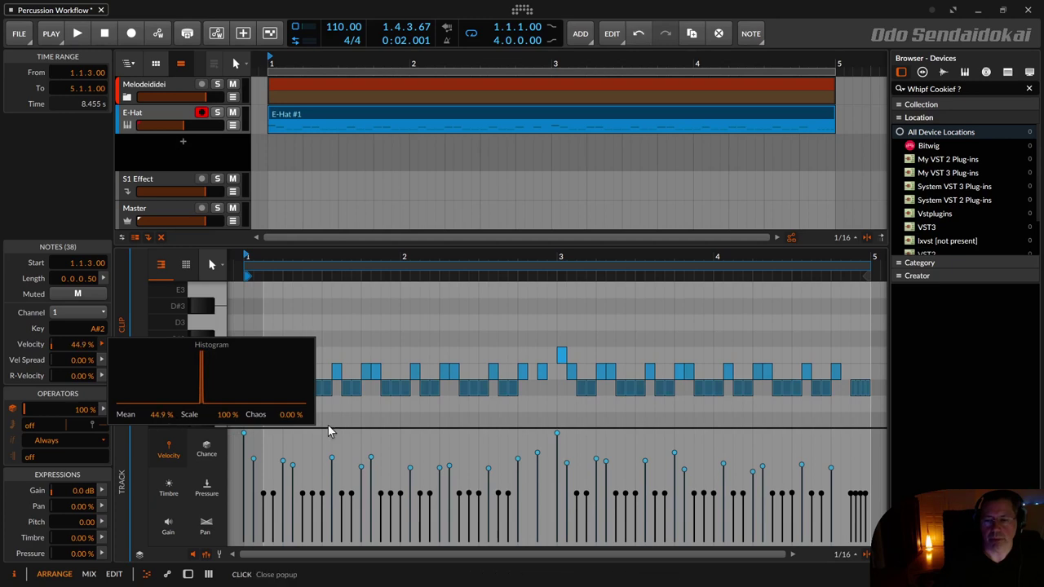
click(390, 356)
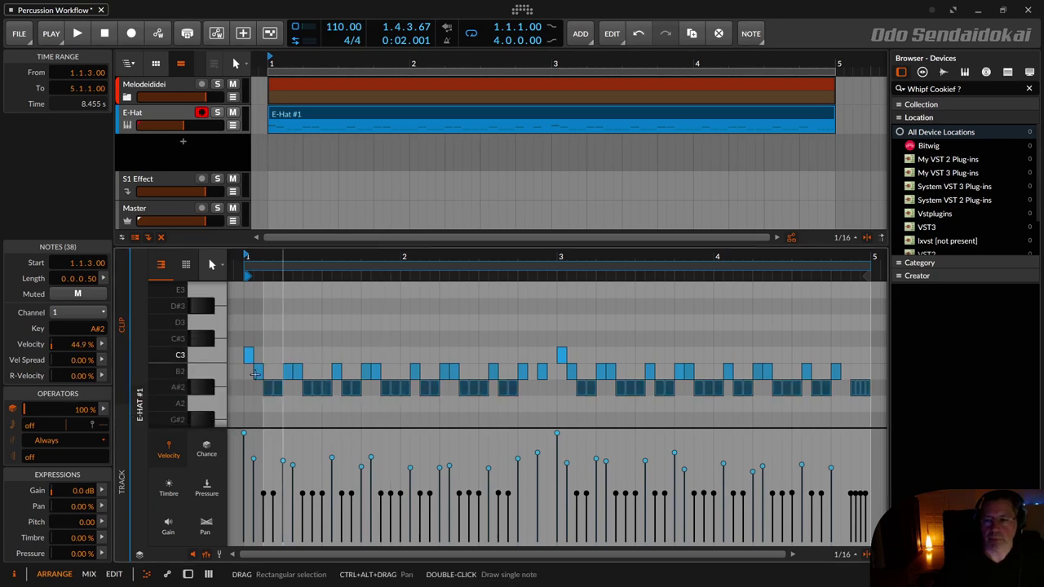
Step: Flatten the B2 notes' velocities to a single level of 71.1%
click(220, 372)
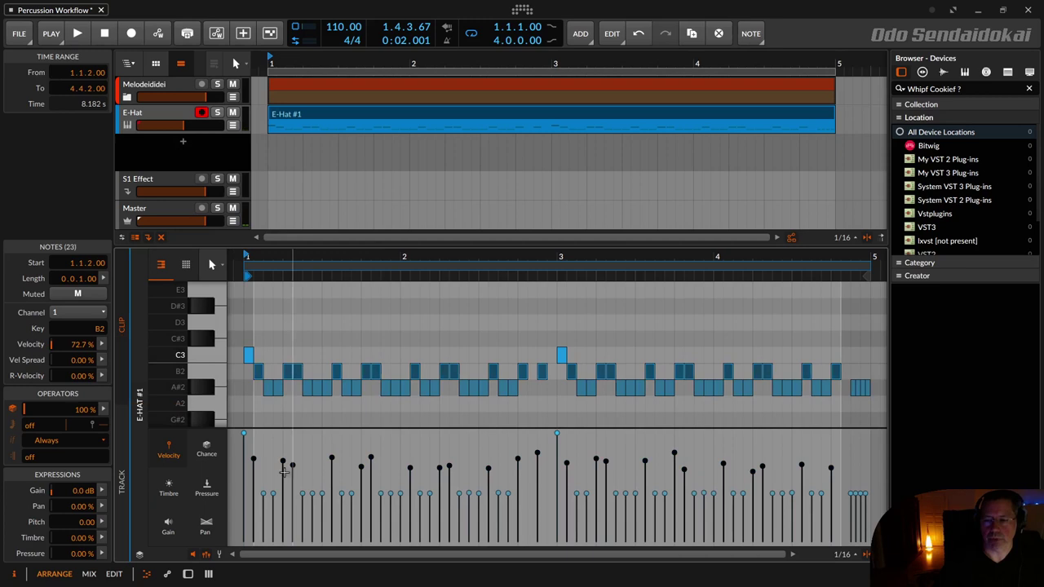
click(102, 346)
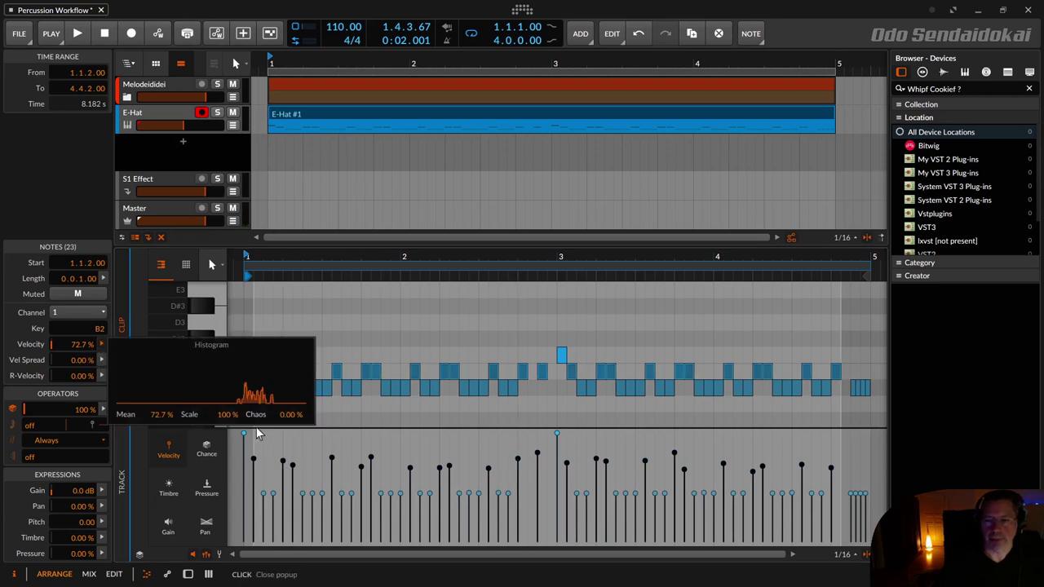
drag(228, 414, 161, 419)
click(404, 329)
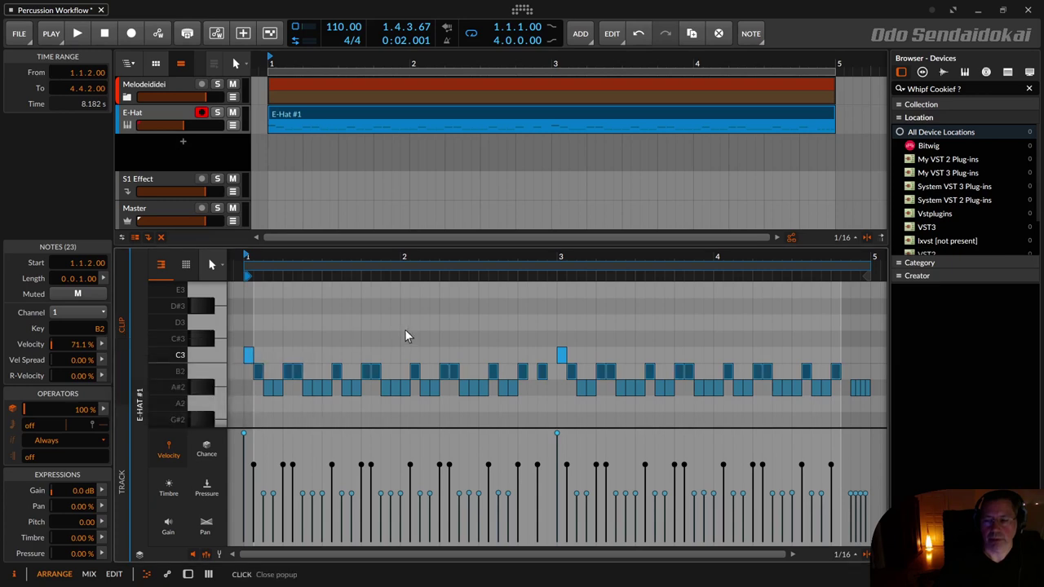